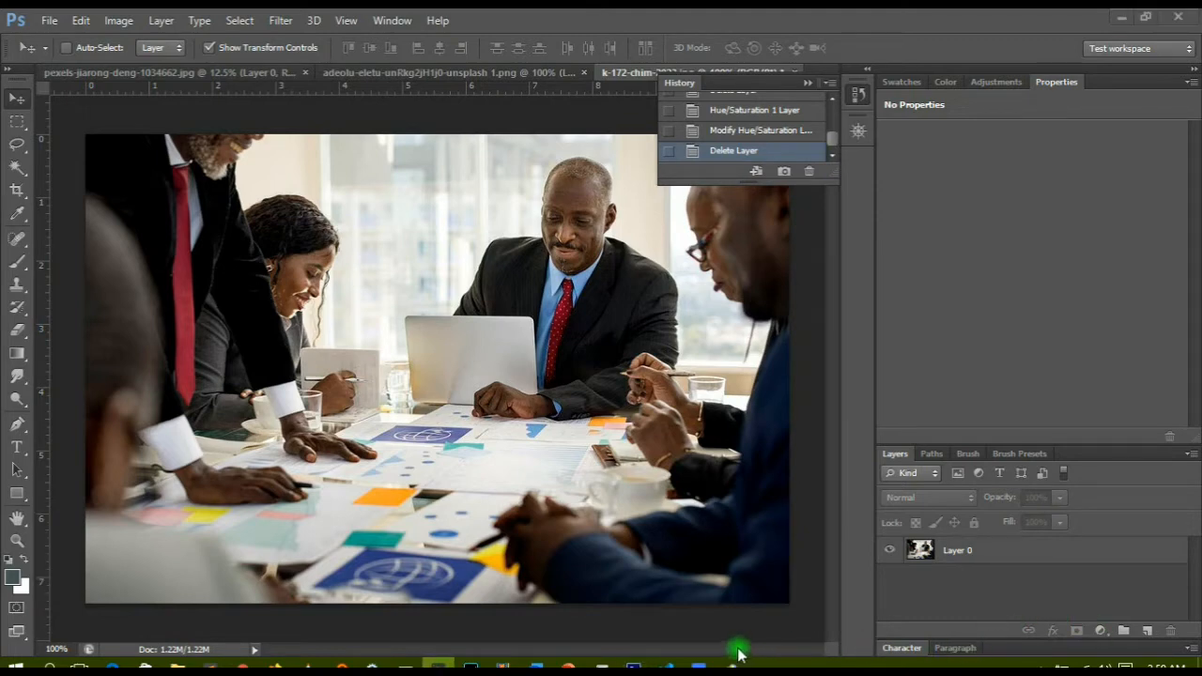
# Step: Add a Vibrance adjustment layer above the photo and try its vibrance at -100 before returning it to 0
pyautogui.click(1100, 630)
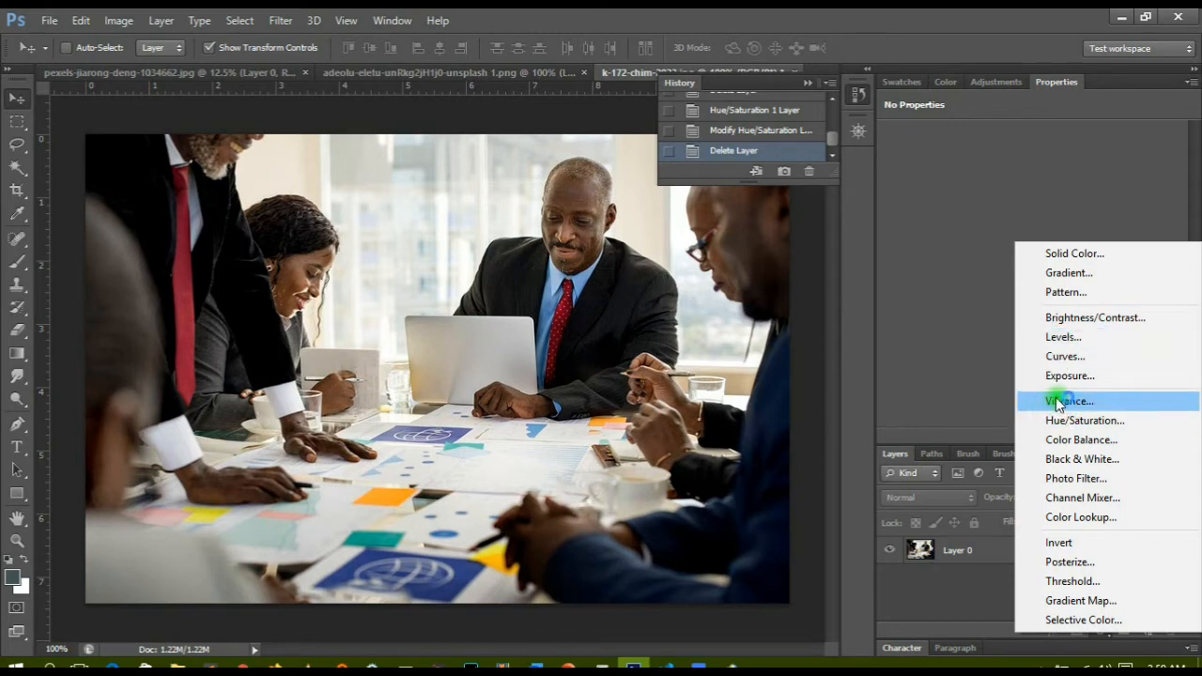
pyautogui.click(953, 582)
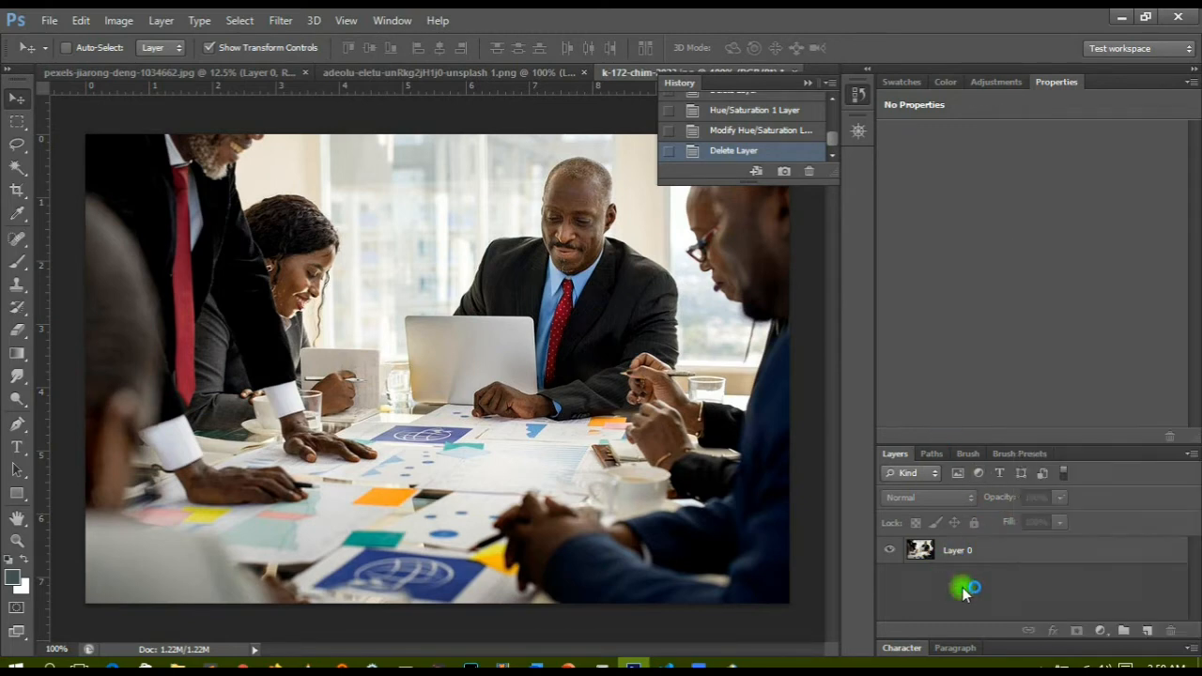
pyautogui.click(1100, 632)
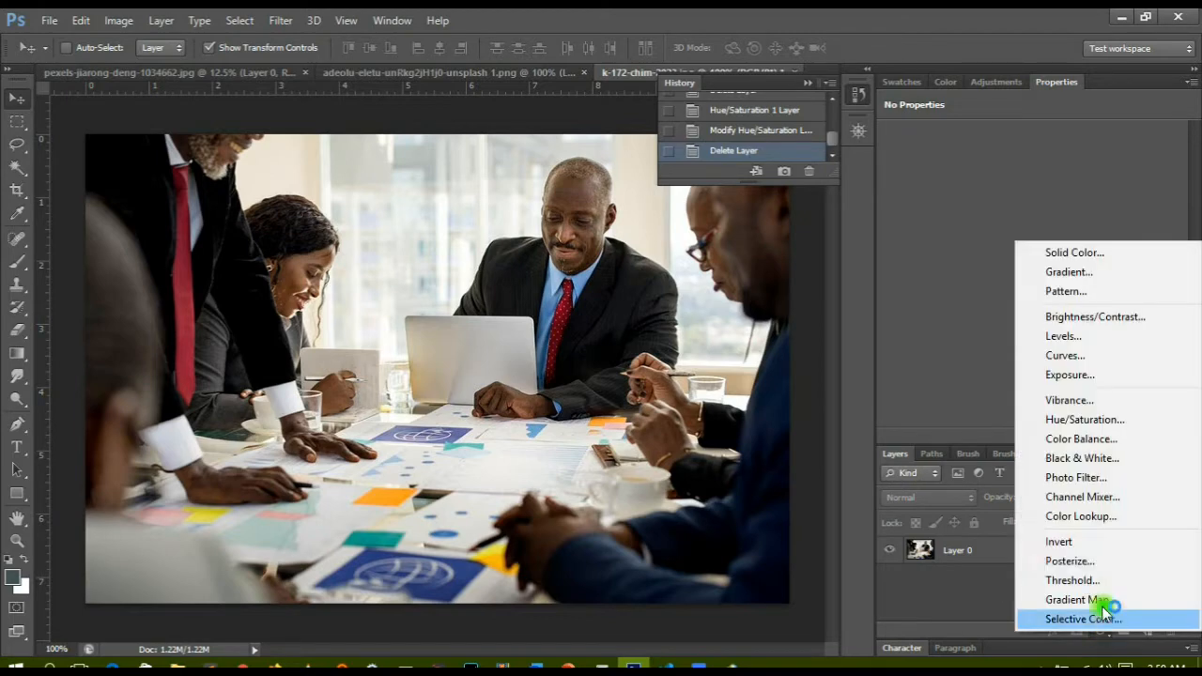
pyautogui.click(1045, 401)
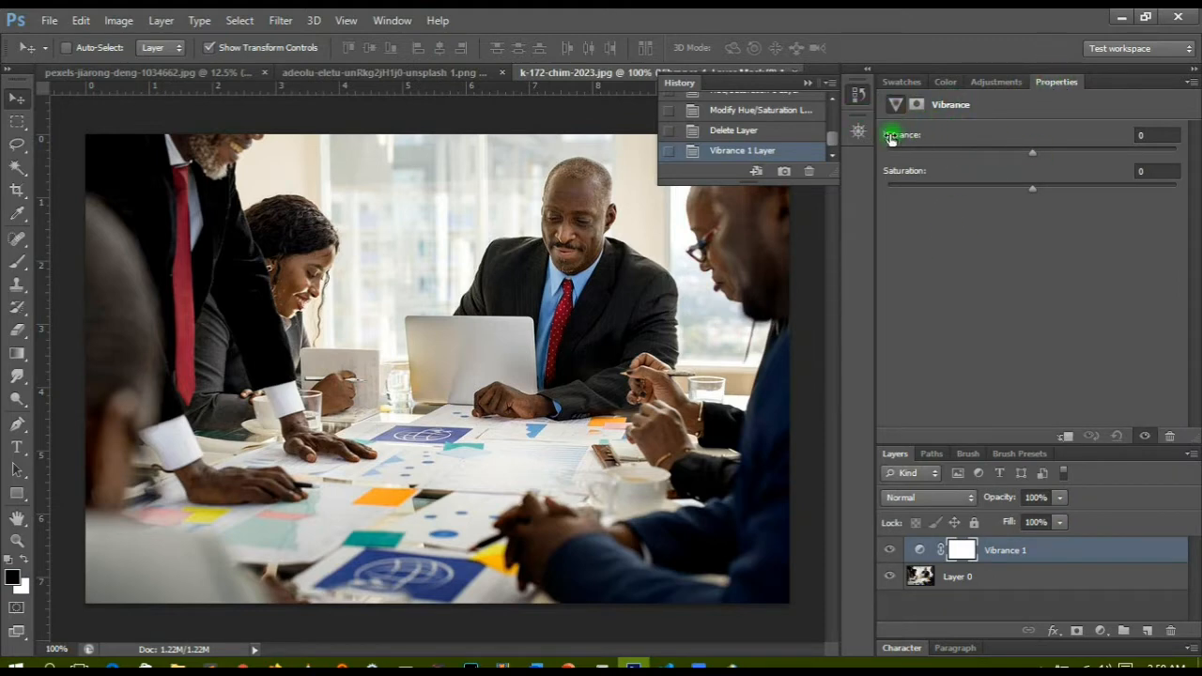
pyautogui.moveTo(1031, 153); pyautogui.dragTo(889, 157)
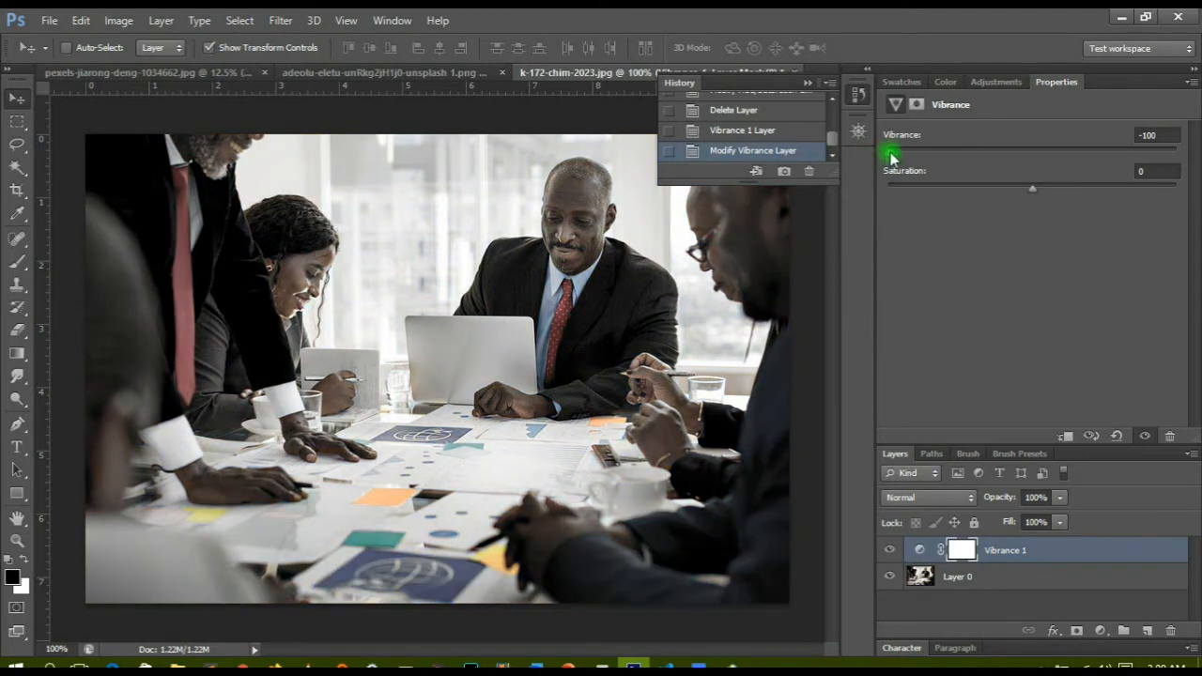
pyautogui.moveTo(890, 156); pyautogui.dragTo(1031, 192)
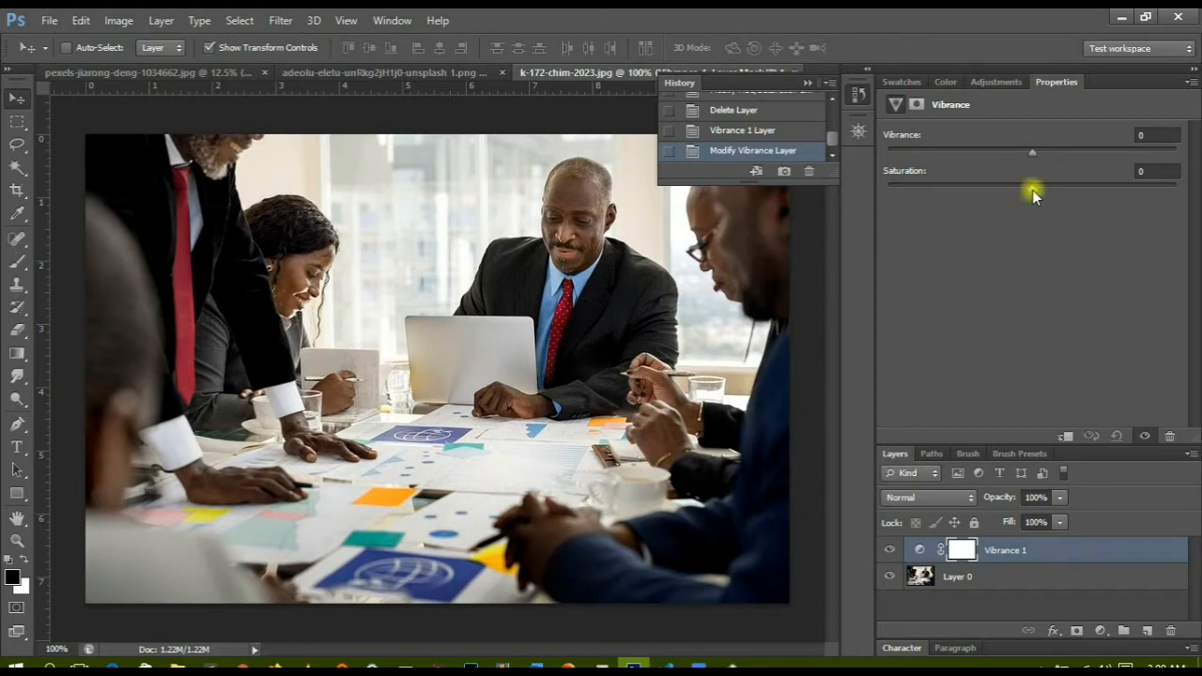
# Step: Try the Vibrance layer's saturation at +100 and -100, return it to 0, and delete the layer
pyautogui.moveTo(1144, 195); pyautogui.dragTo(1178, 194)
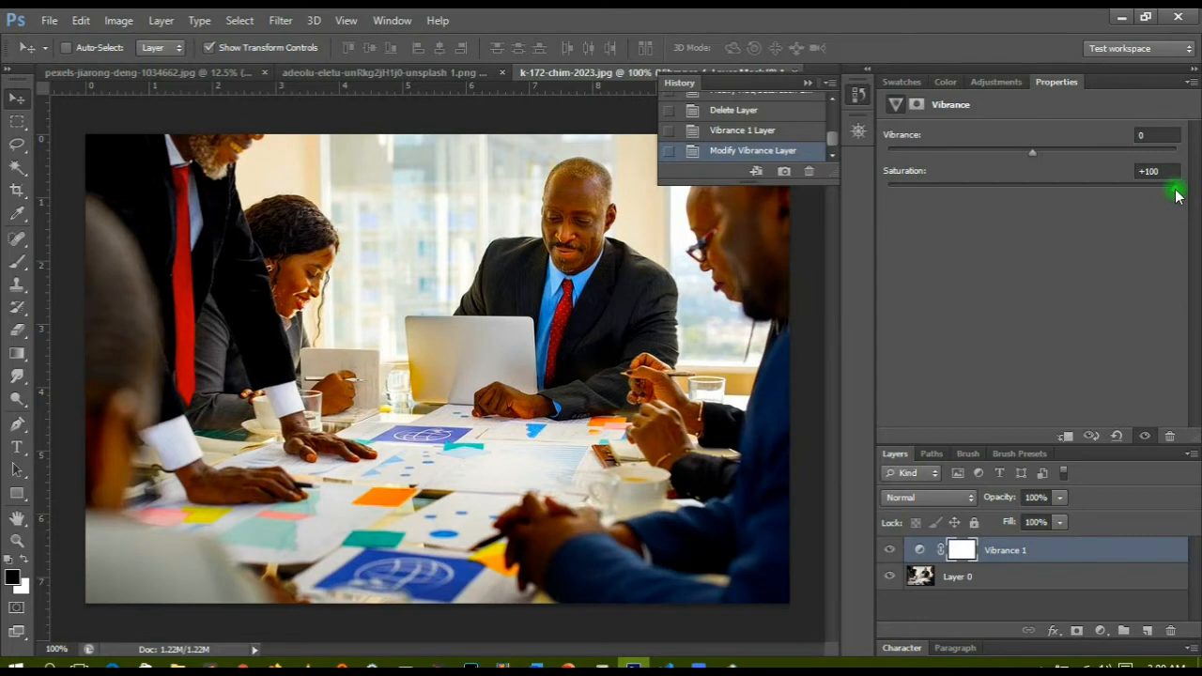
pyautogui.moveTo(1176, 193); pyautogui.dragTo(880, 205)
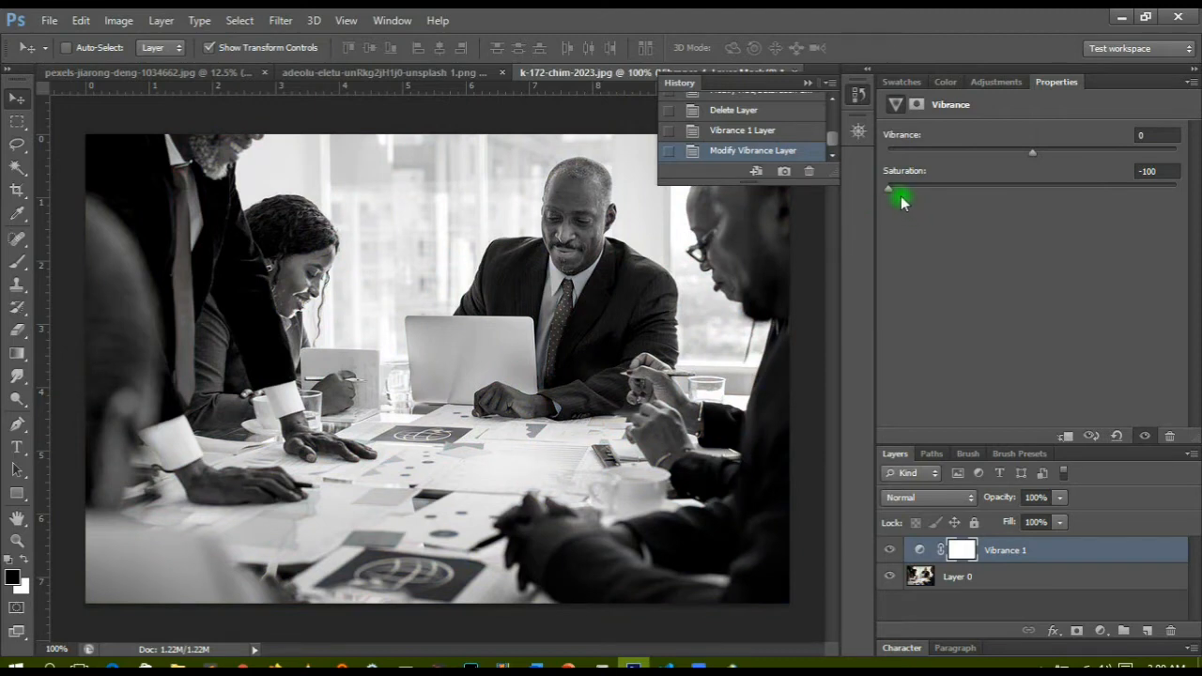
pyautogui.moveTo(885, 188); pyautogui.dragTo(1180, 193)
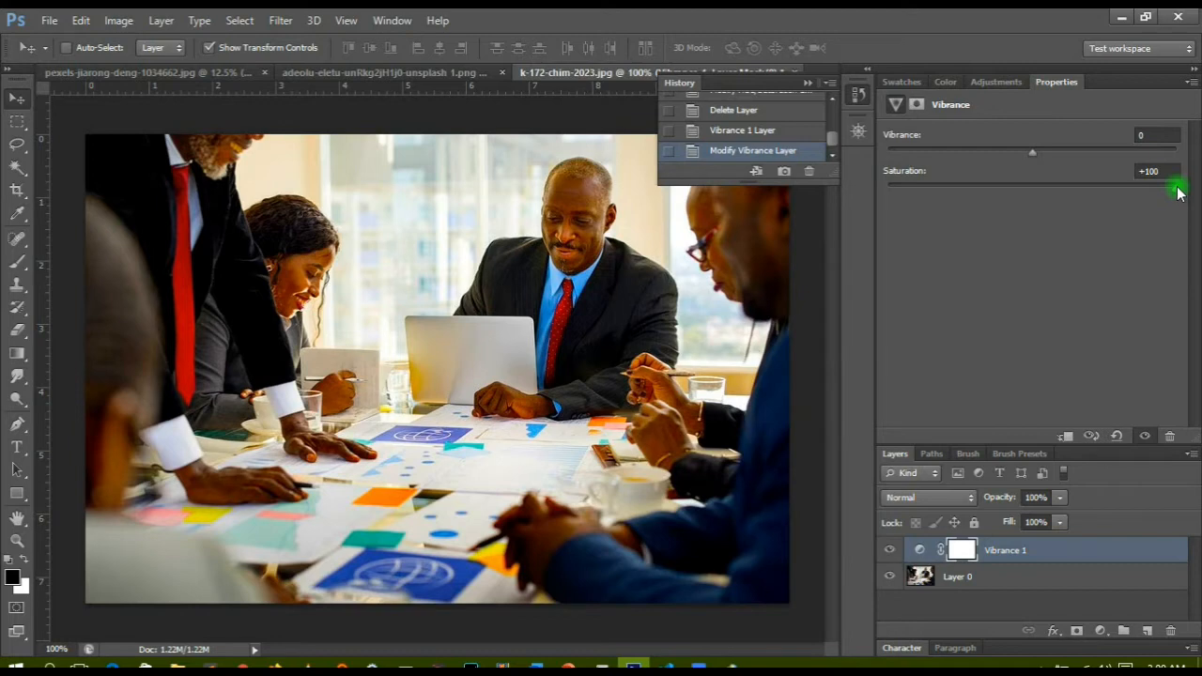
pyautogui.moveTo(1180, 193); pyautogui.dragTo(1037, 196)
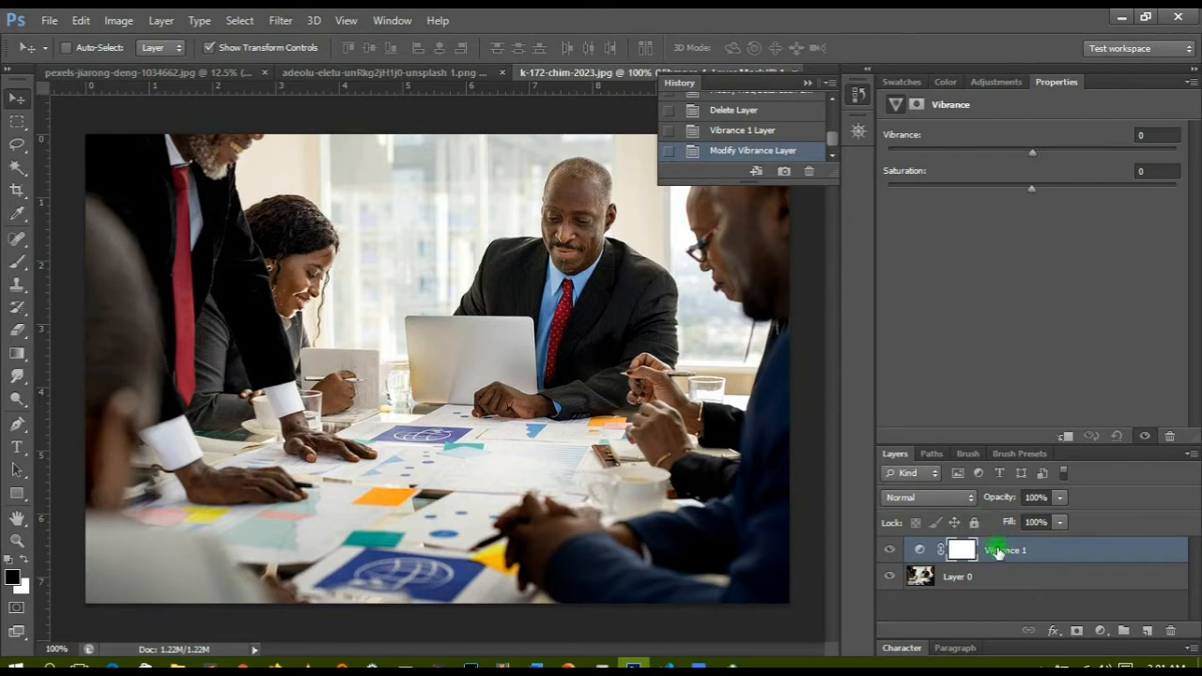
pyautogui.moveTo(919, 550); pyautogui.dragTo(1170, 630)
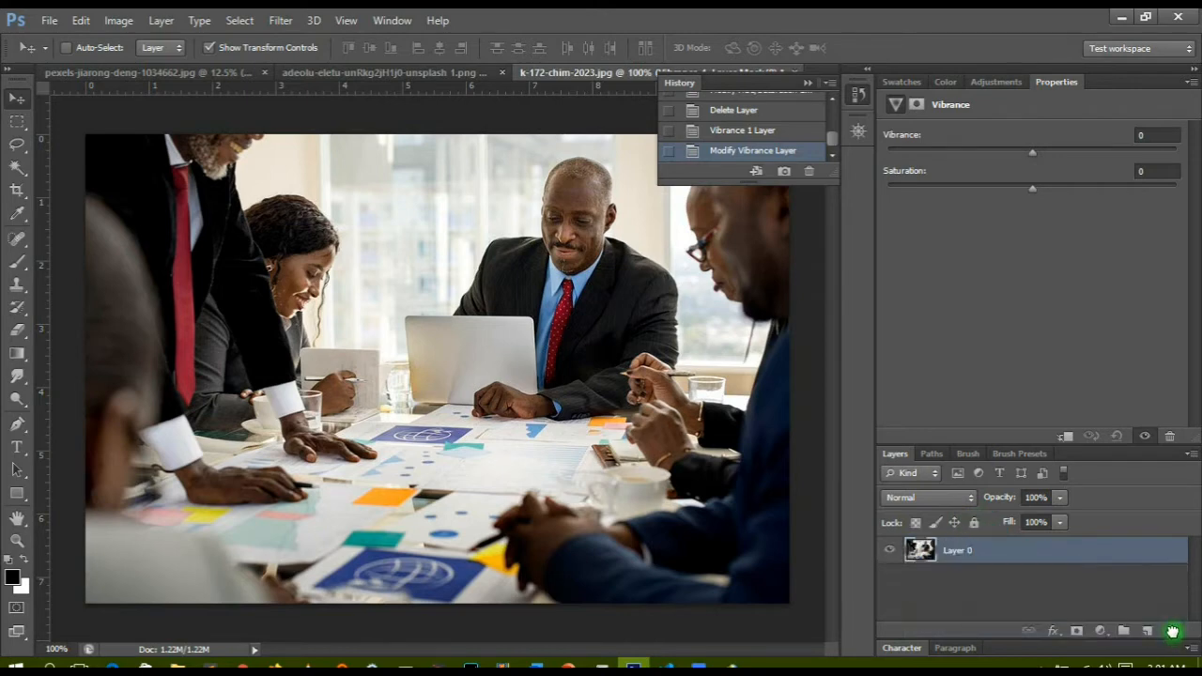
# Step: Add a Hue/Saturation adjustment layer and try lowering the Master saturation to -91 before returning it to 0
pyautogui.click(1100, 633)
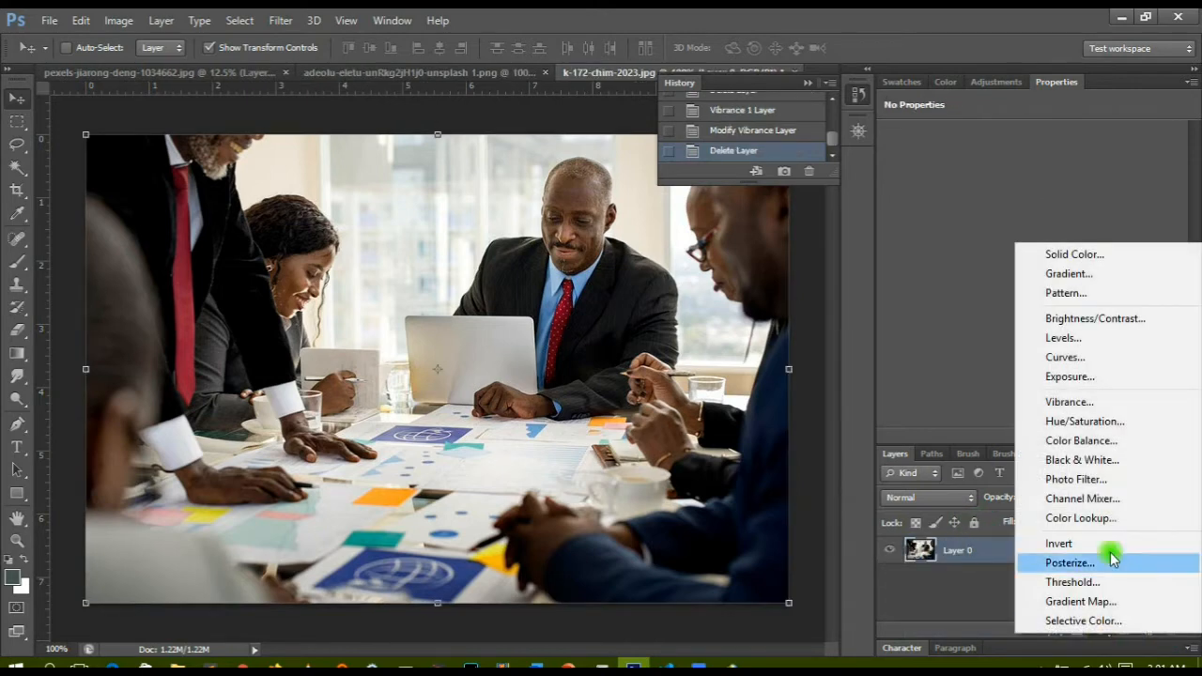
pyautogui.click(1068, 425)
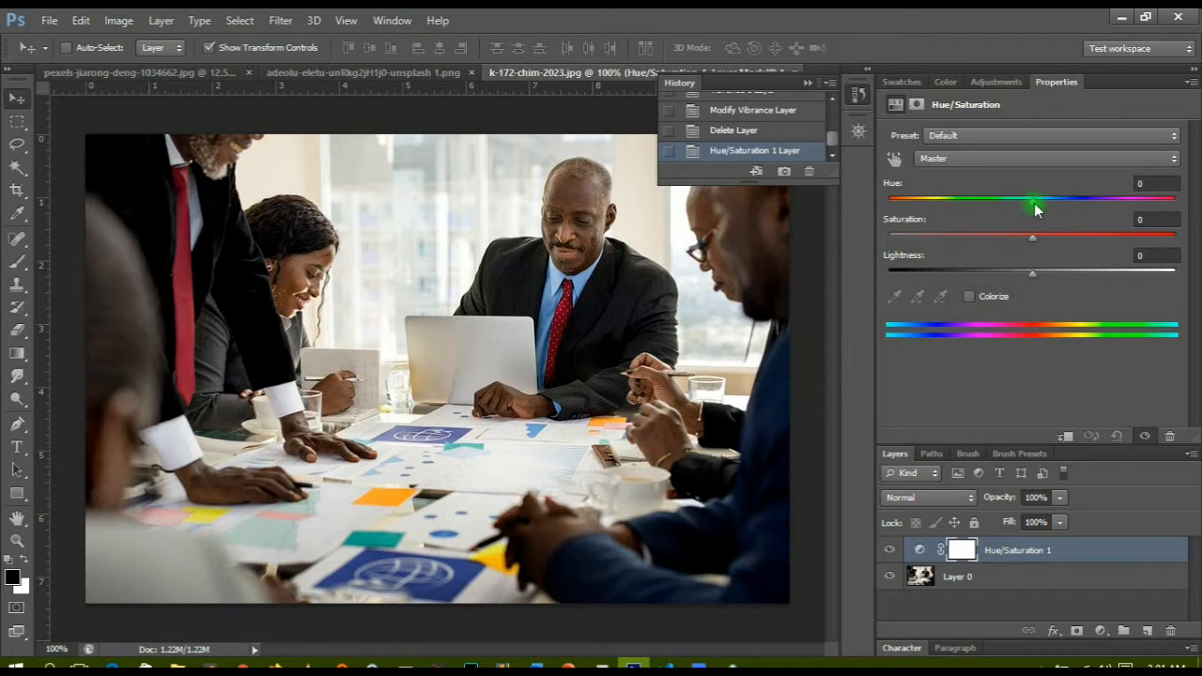
pyautogui.moveTo(1035, 201)
pyautogui.mouseDown()
pyautogui.moveTo(1130, 195)
pyautogui.moveTo(891, 210)
pyautogui.moveTo(1174, 210)
pyautogui.moveTo(1035, 207)
pyautogui.mouseUp()
pyautogui.moveTo(1033, 206); pyautogui.dragTo(901, 251)
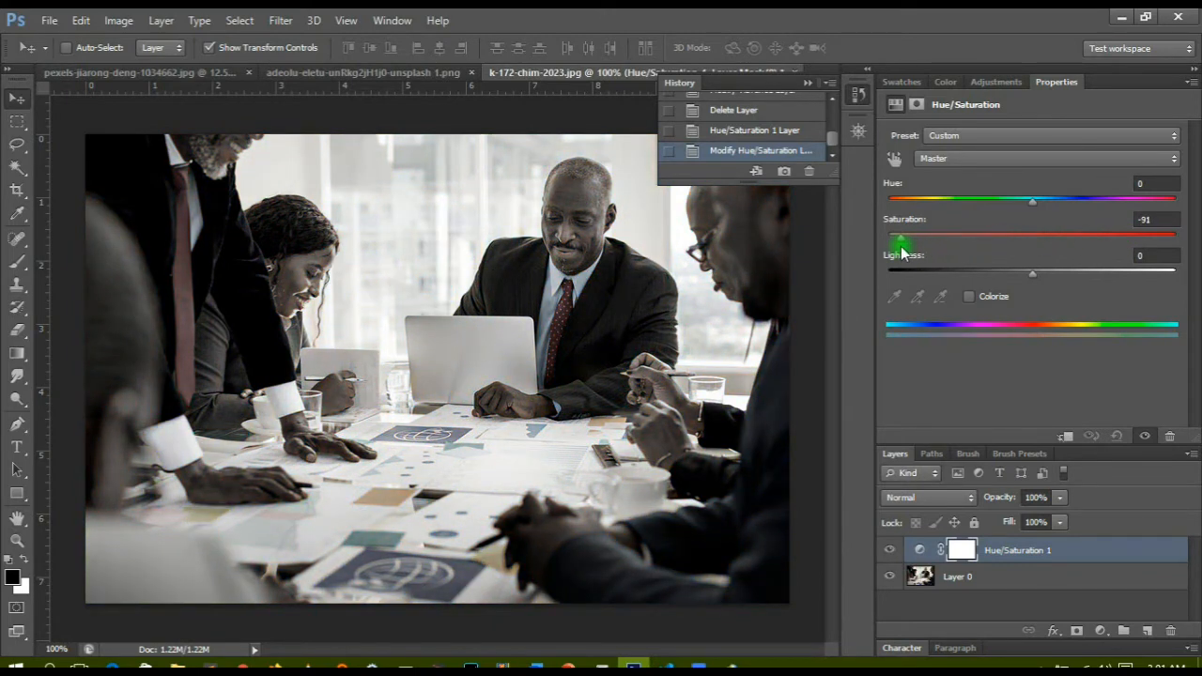
pyautogui.moveTo(893, 246); pyautogui.dragTo(1032, 244)
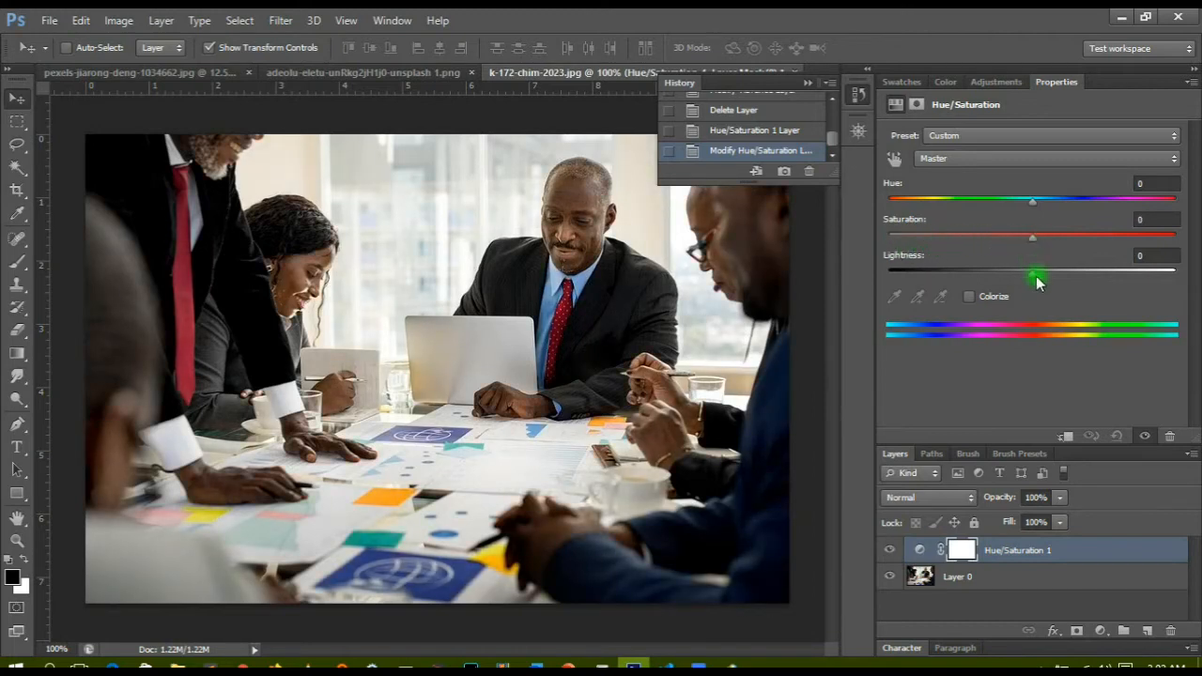
pyautogui.moveTo(1034, 280)
pyautogui.mouseDown()
pyautogui.moveTo(1026, 271)
pyautogui.moveTo(1082, 274)
pyautogui.moveTo(975, 273)
pyautogui.moveTo(1031, 275)
pyautogui.mouseUp()
# Step: Sample the seated man's blue shirt in the image and set the Blues to hue -126, saturation +18 and lightness -14
pyautogui.click(892, 161)
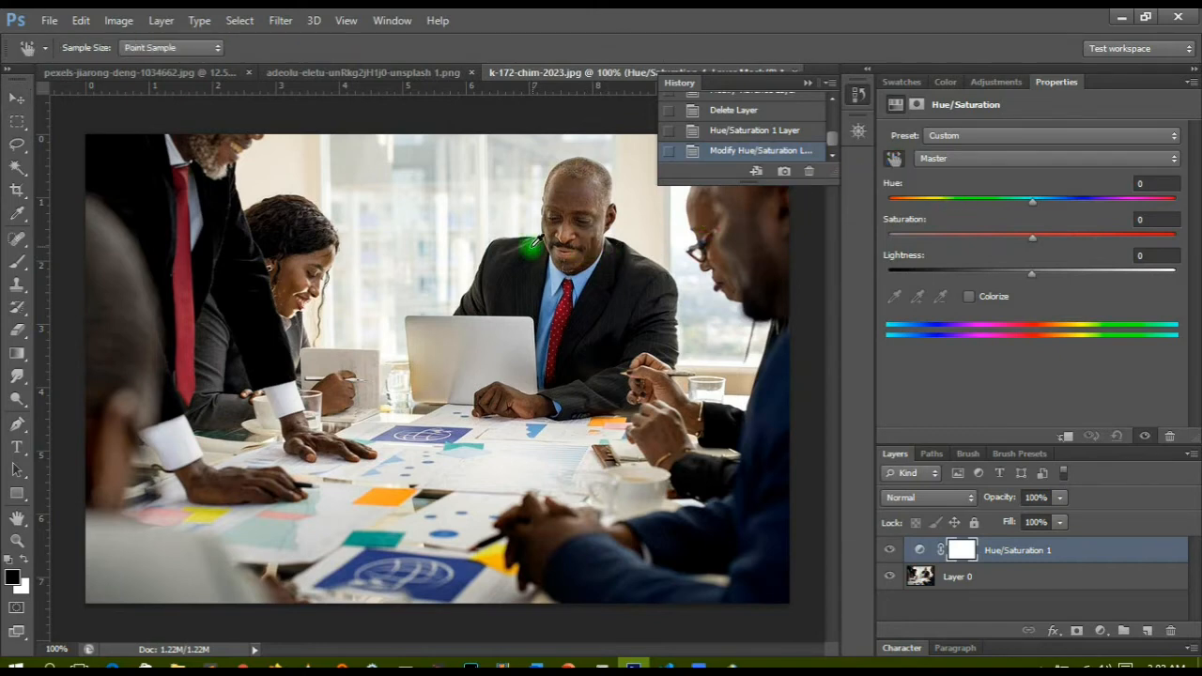
pyautogui.click(552, 296)
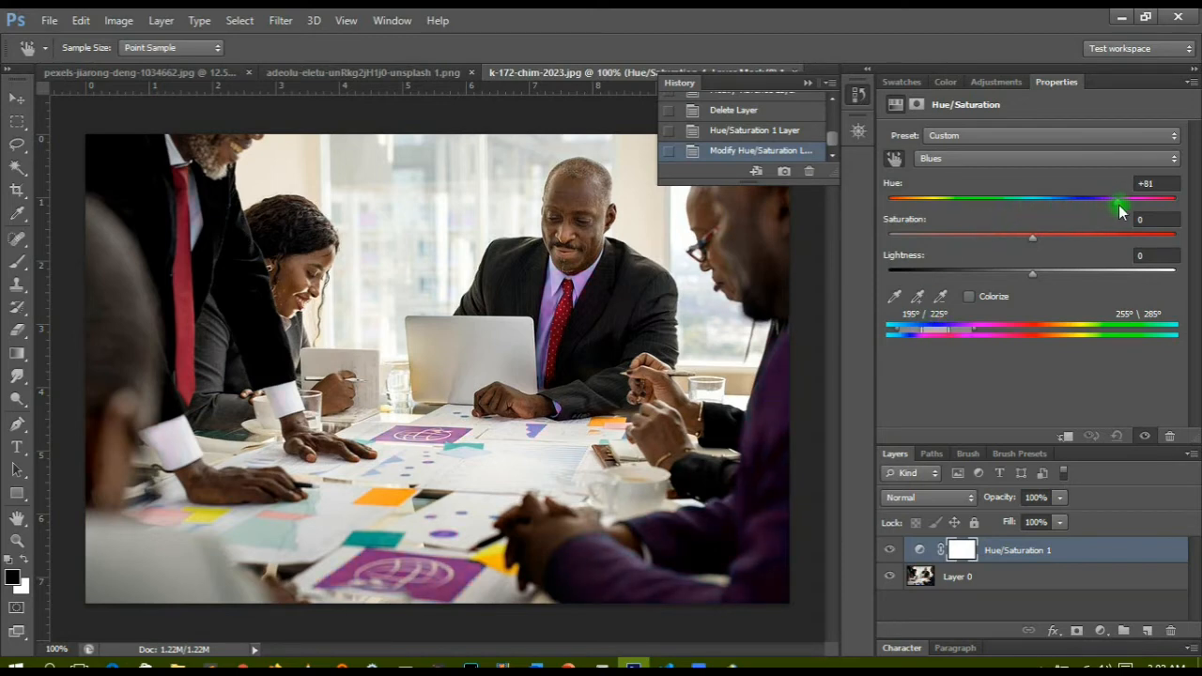
pyautogui.moveTo(1139, 206); pyautogui.dragTo(1032, 206)
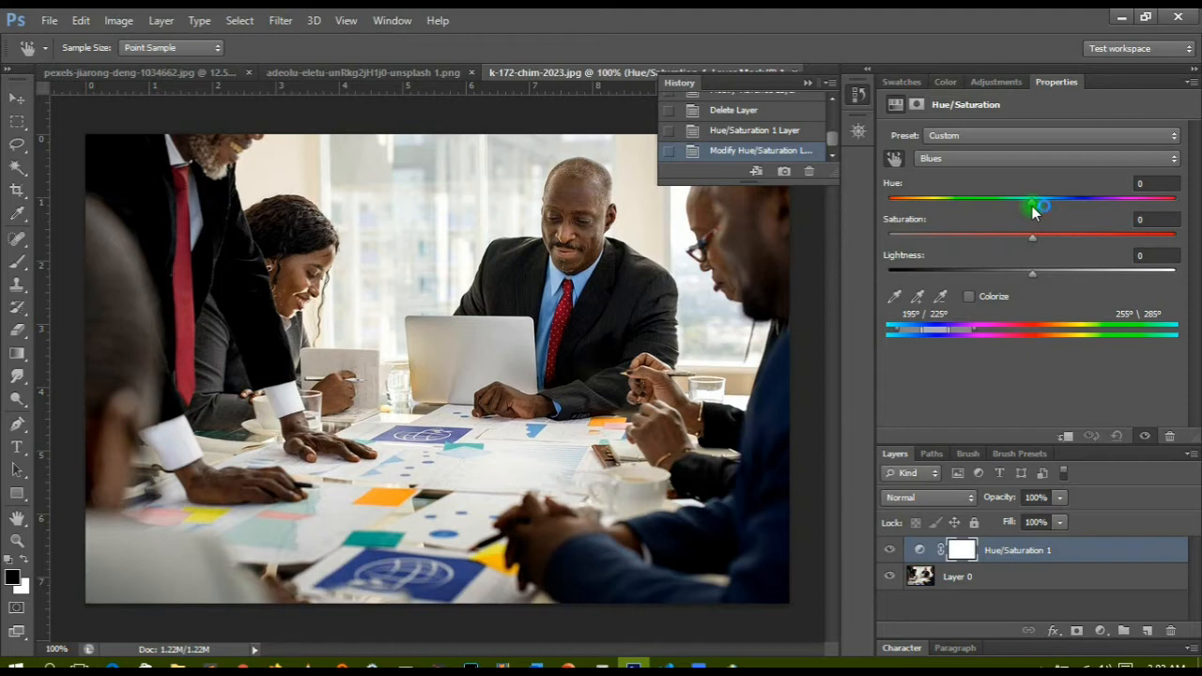
pyautogui.moveTo(1033, 212); pyautogui.dragTo(922, 214)
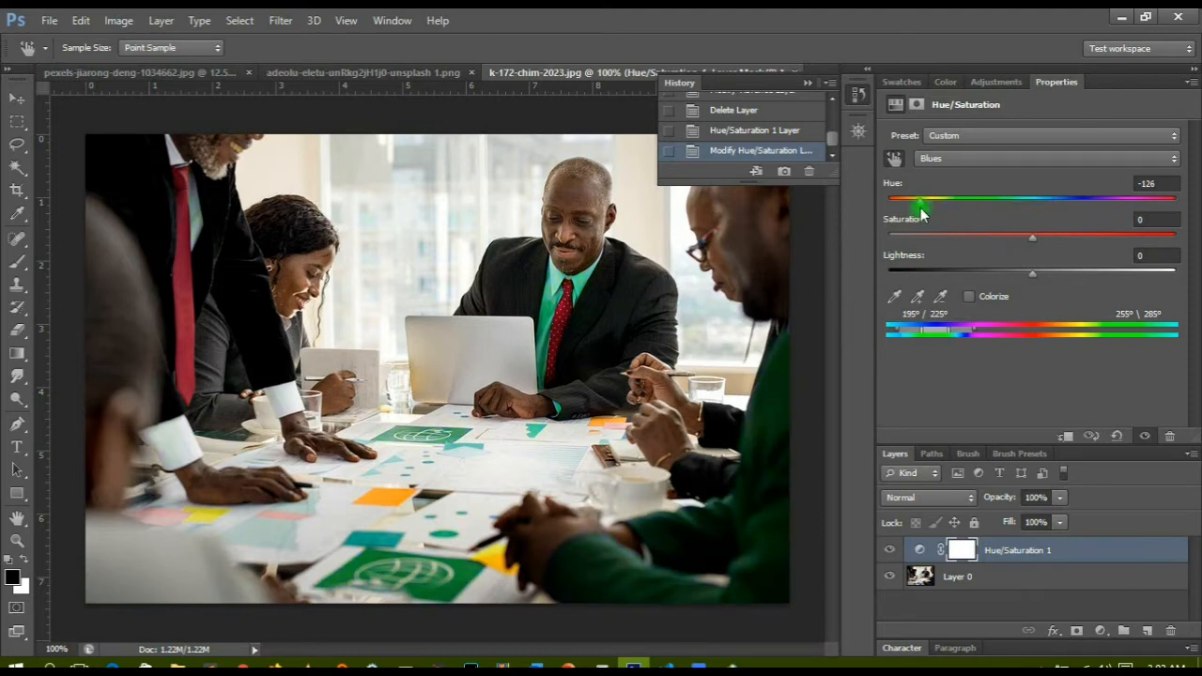
pyautogui.moveTo(1032, 236); pyautogui.dragTo(1019, 279)
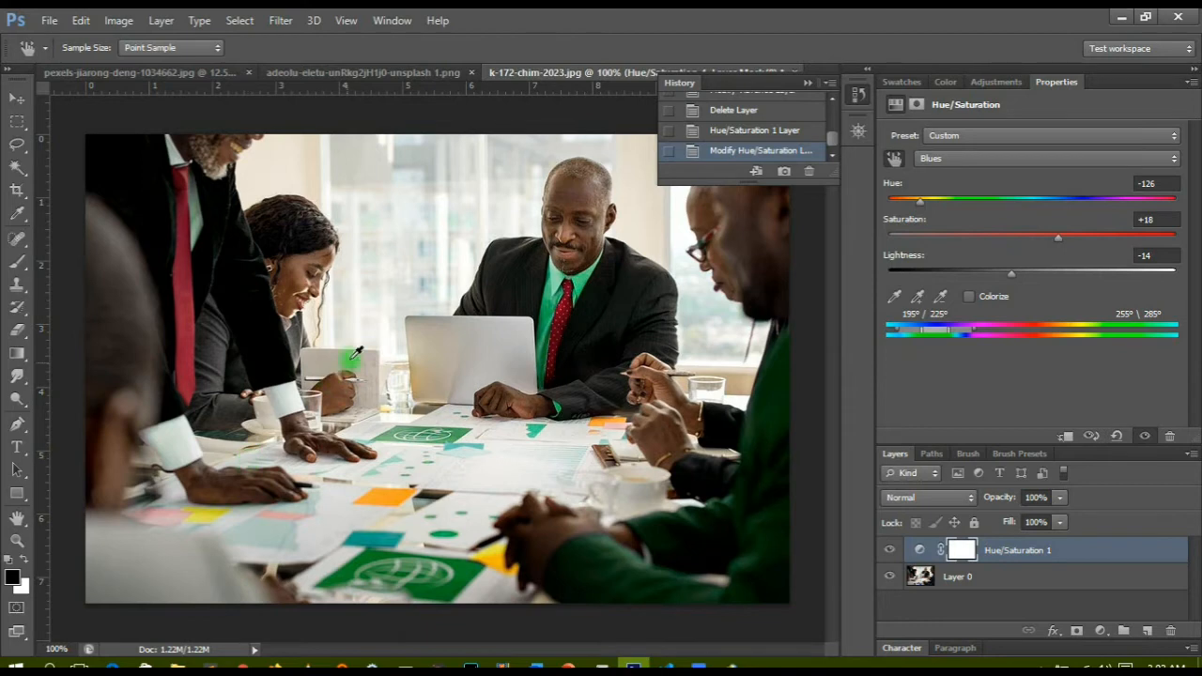
# Step: Select the seated man's green shirt with the Magic Wand, target the Hue/Saturation layer mask and invert the selection
pyautogui.click(15, 176)
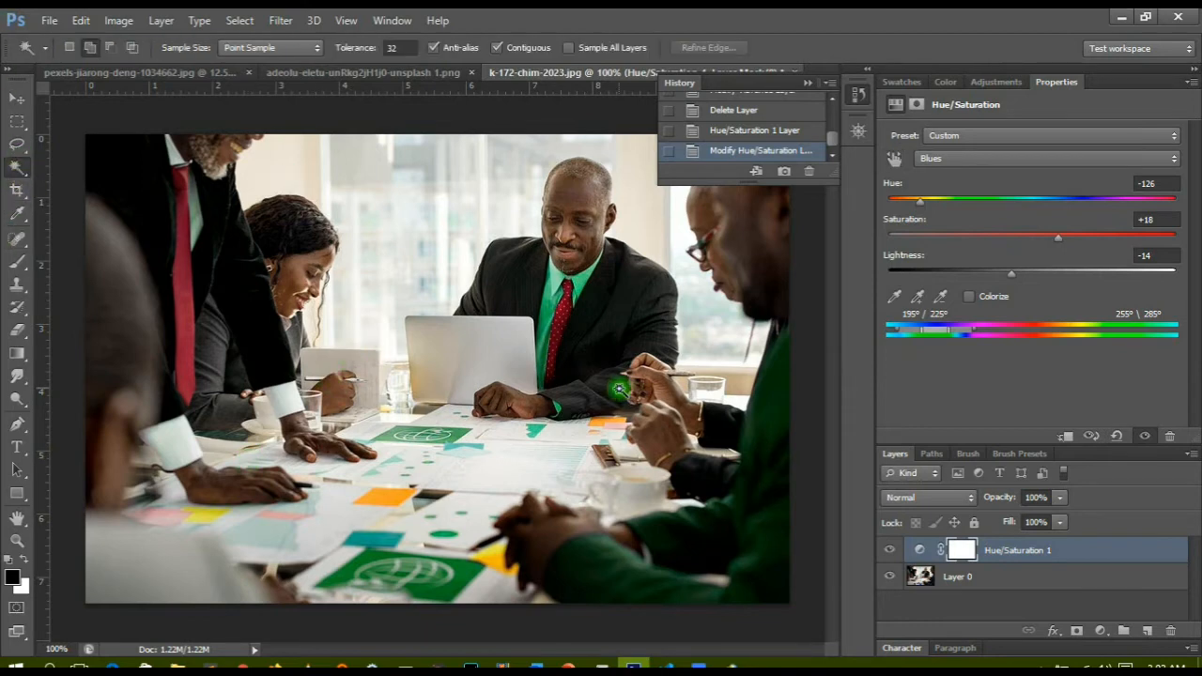
pyautogui.click(551, 299)
pyautogui.click(581, 284)
pyautogui.click(560, 274)
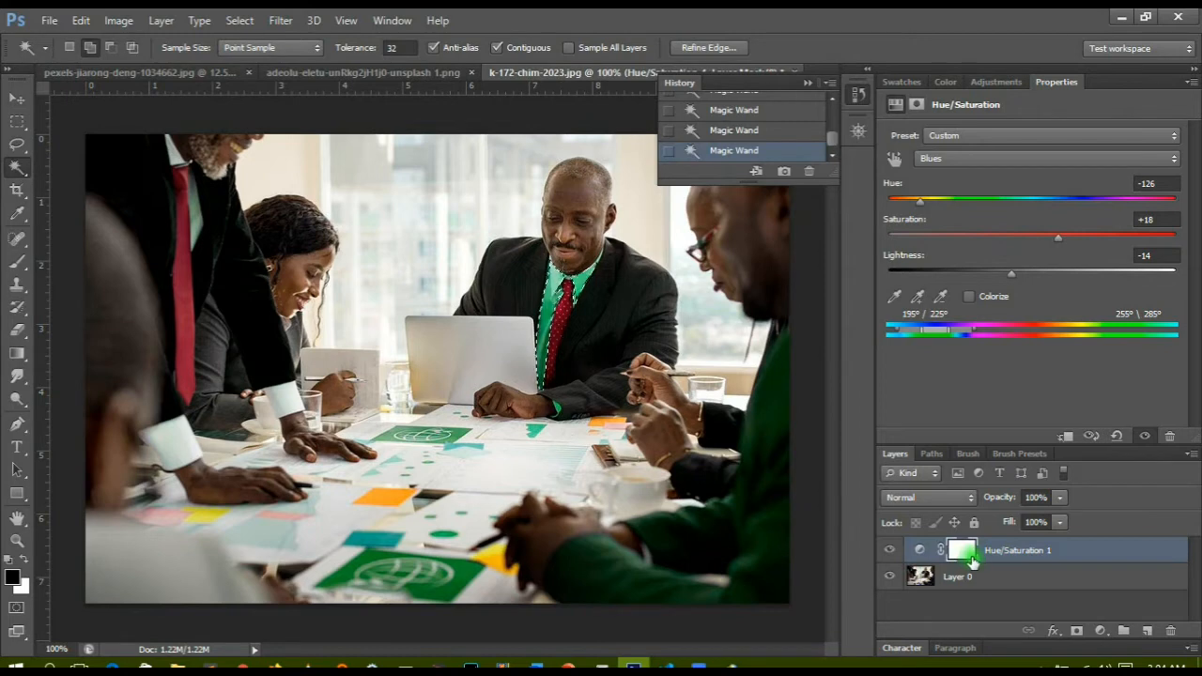
pyautogui.click(974, 560)
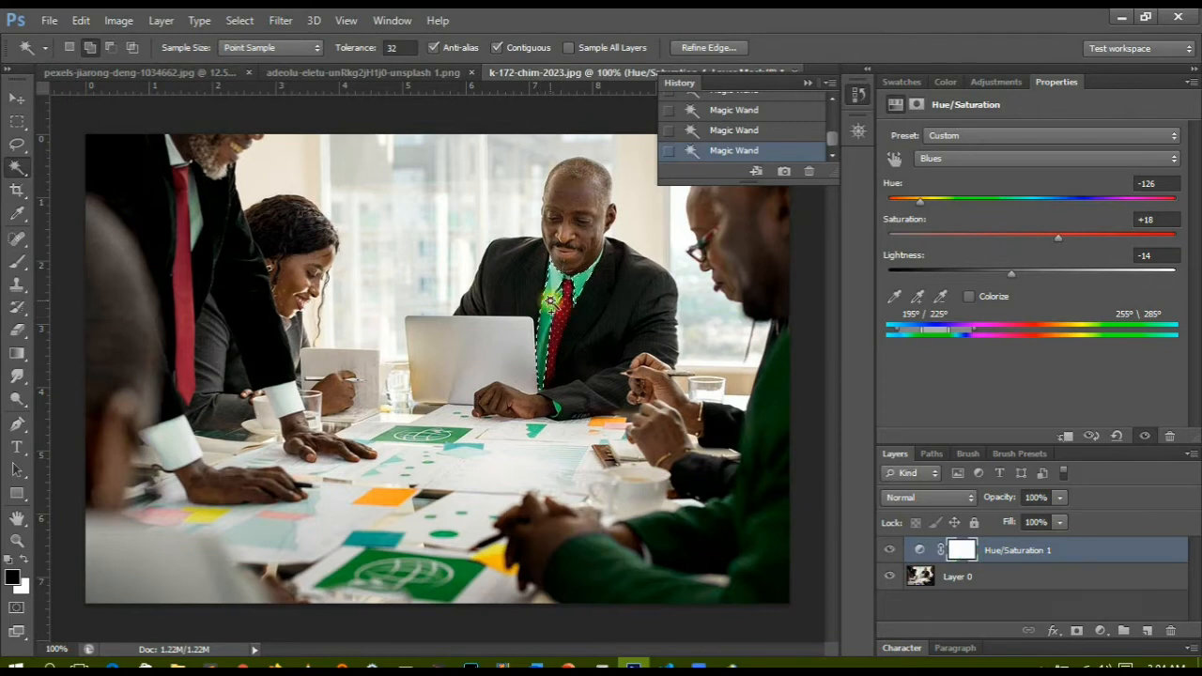
pyautogui.rightClick(550, 299)
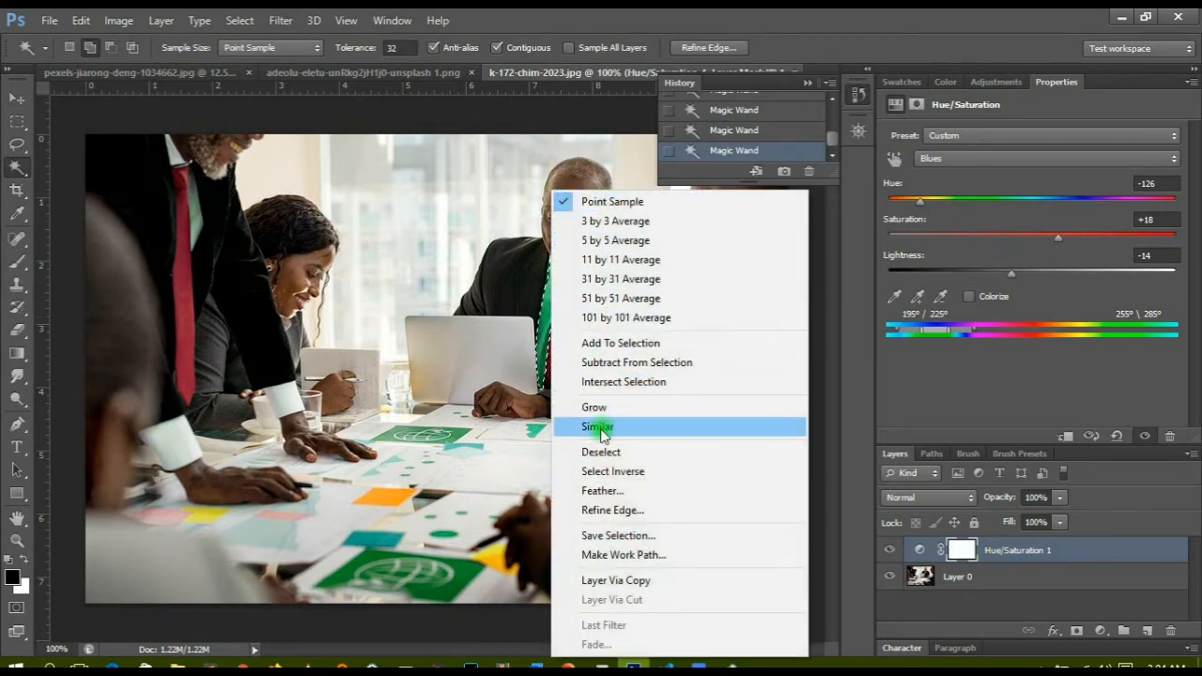
pyautogui.click(604, 471)
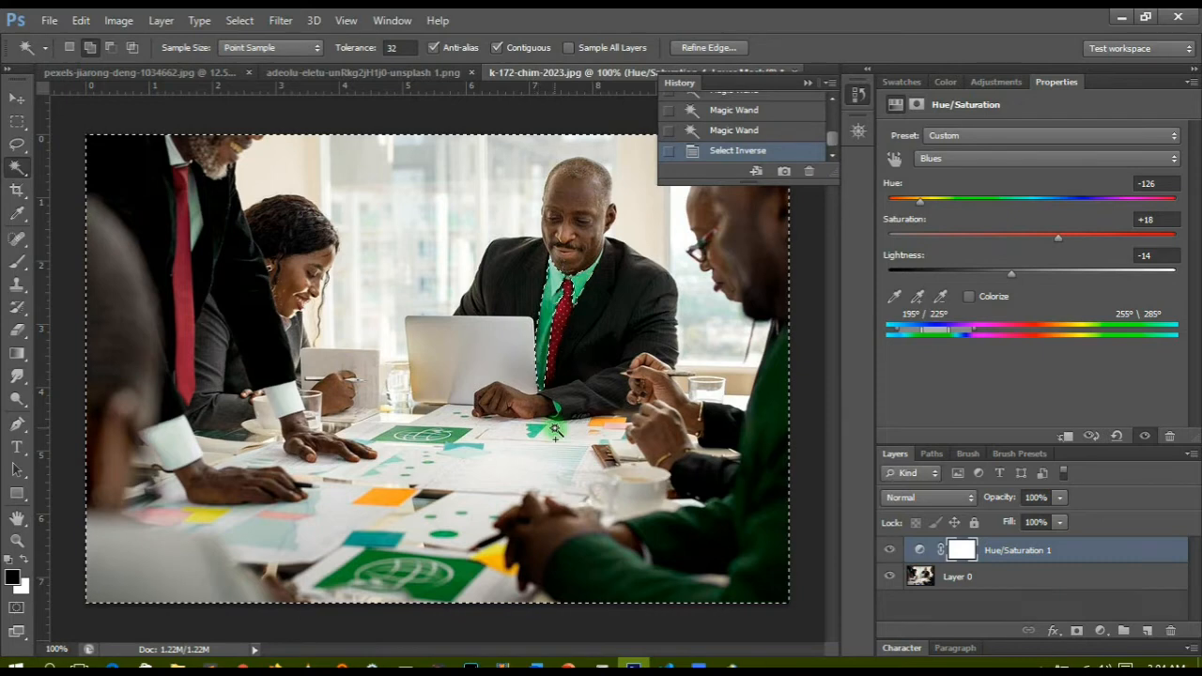
# Step: Paint the Hue/Saturation mask black over everything outside the shirt with the 175 px brush, and deselect
pyautogui.click(17, 262)
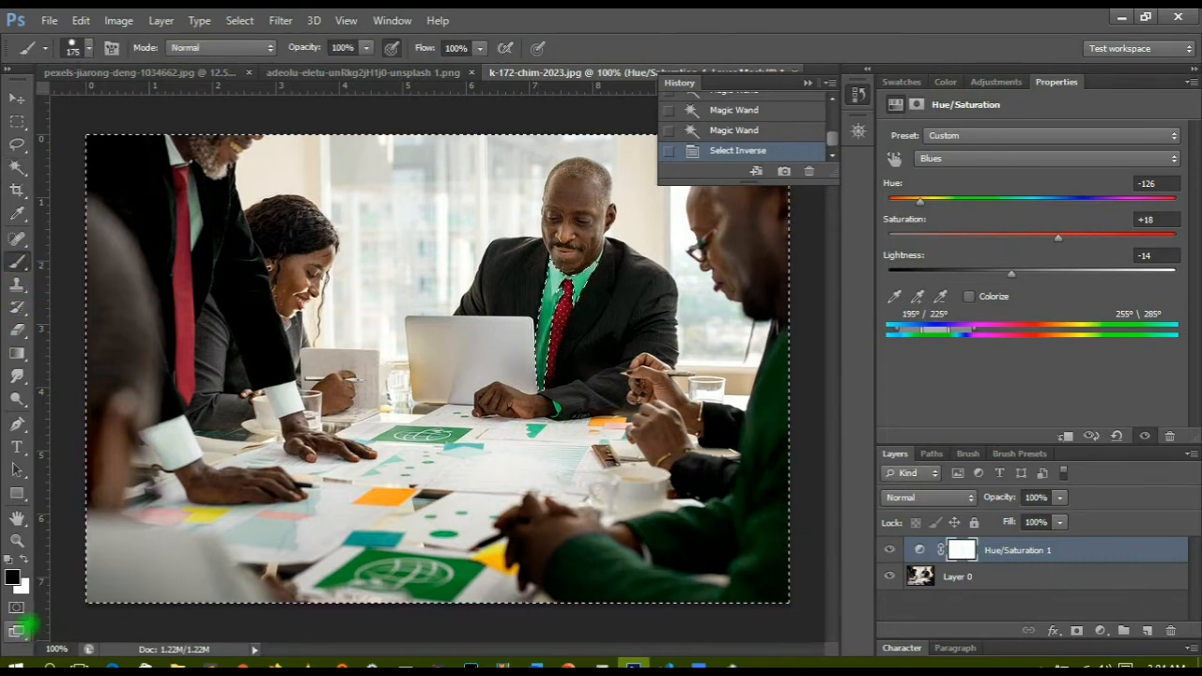
pyautogui.click(271, 427)
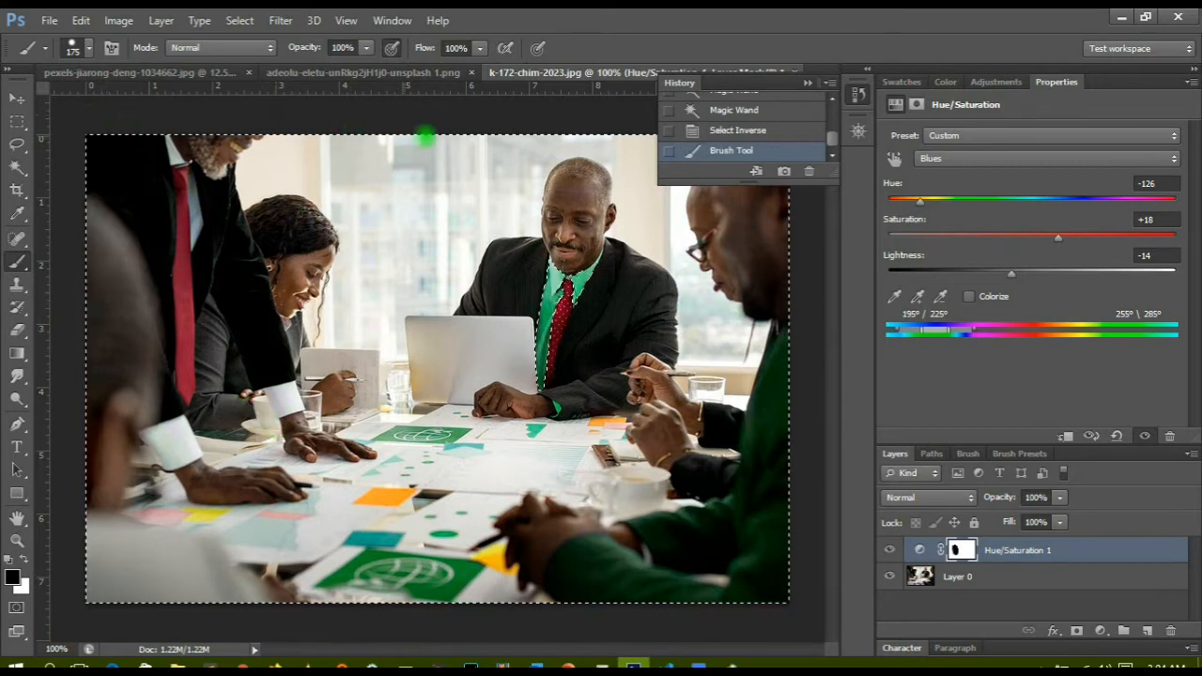
pyautogui.click(464, 138)
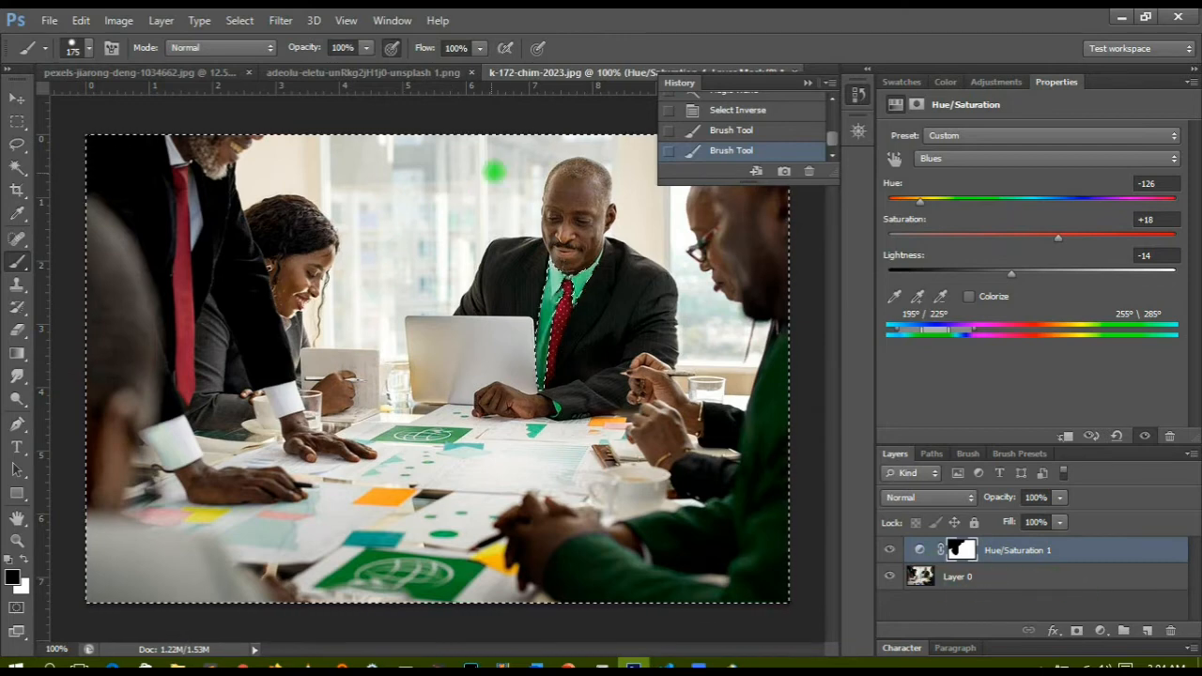
pyautogui.moveTo(355, 453)
pyautogui.mouseDown()
pyautogui.moveTo(365, 268)
pyautogui.moveTo(116, 360)
pyautogui.moveTo(54, 140)
pyautogui.moveTo(43, 420)
pyautogui.moveTo(101, 465)
pyautogui.moveTo(328, 546)
pyautogui.moveTo(479, 429)
pyautogui.moveTo(475, 545)
pyautogui.moveTo(435, 571)
pyautogui.moveTo(372, 552)
pyautogui.moveTo(586, 462)
pyautogui.moveTo(408, 490)
pyautogui.moveTo(423, 513)
pyautogui.moveTo(734, 617)
pyautogui.moveTo(751, 568)
pyautogui.moveTo(695, 511)
pyautogui.moveTo(489, 530)
pyautogui.moveTo(750, 432)
pyautogui.moveTo(730, 453)
pyautogui.mouseUp()
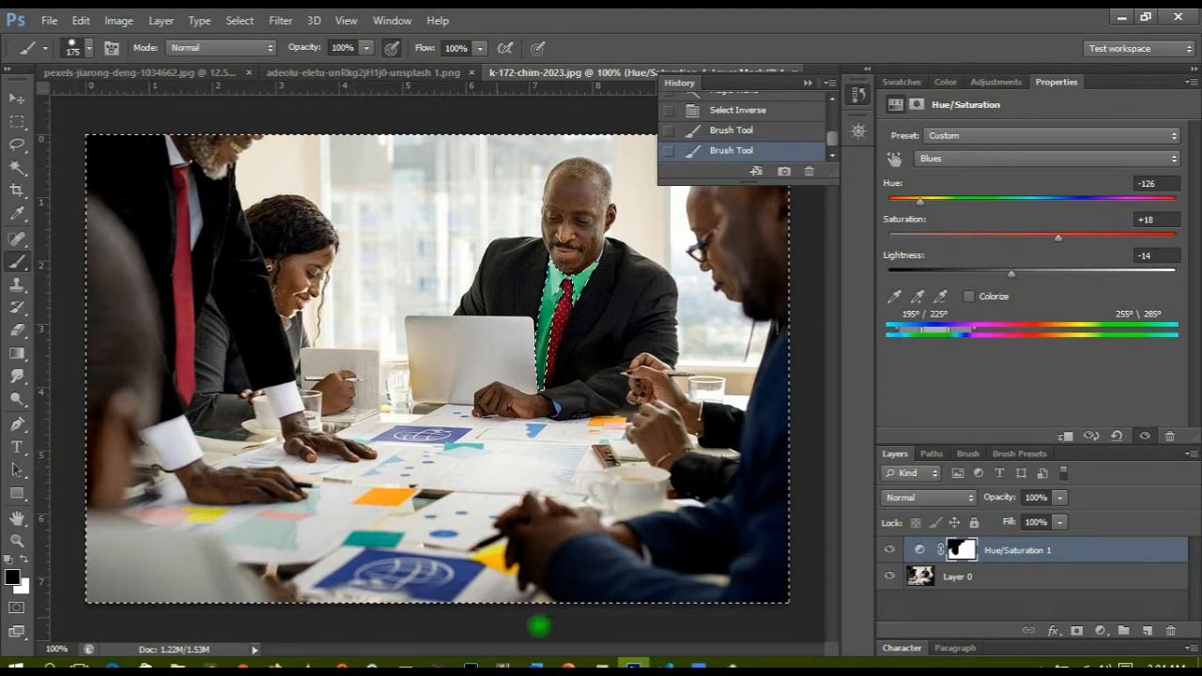
pyautogui.click(188, 410)
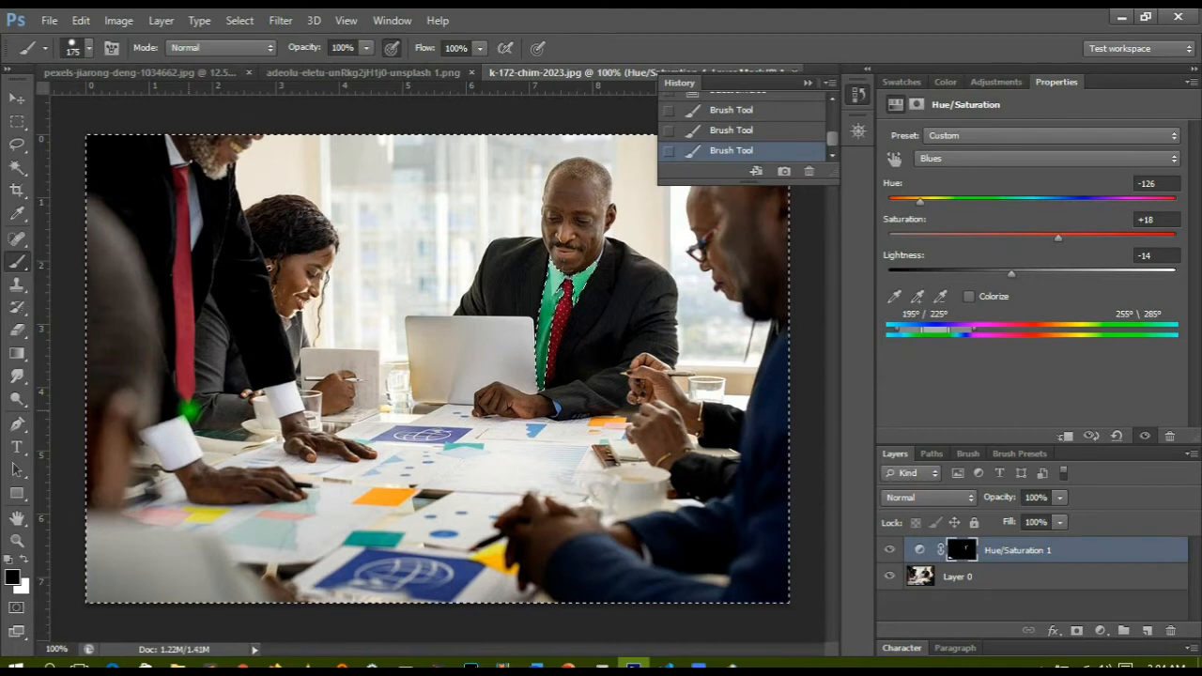
pyautogui.hotkey('ctrl', 'd')
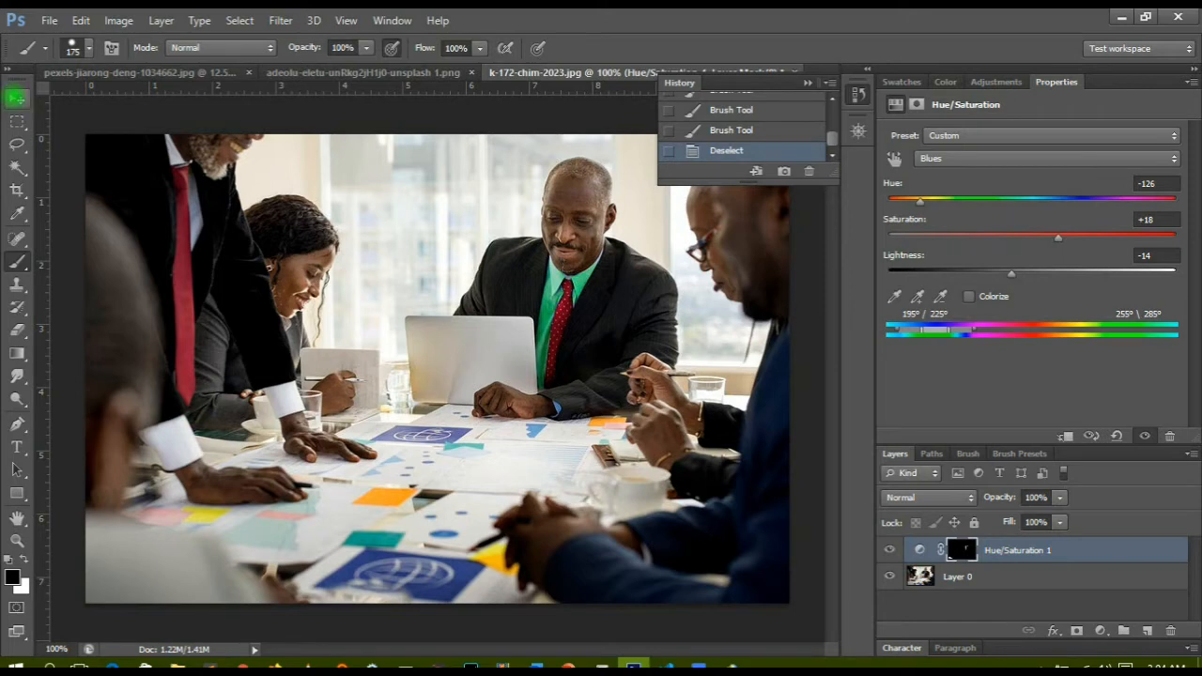
pyautogui.click(16, 97)
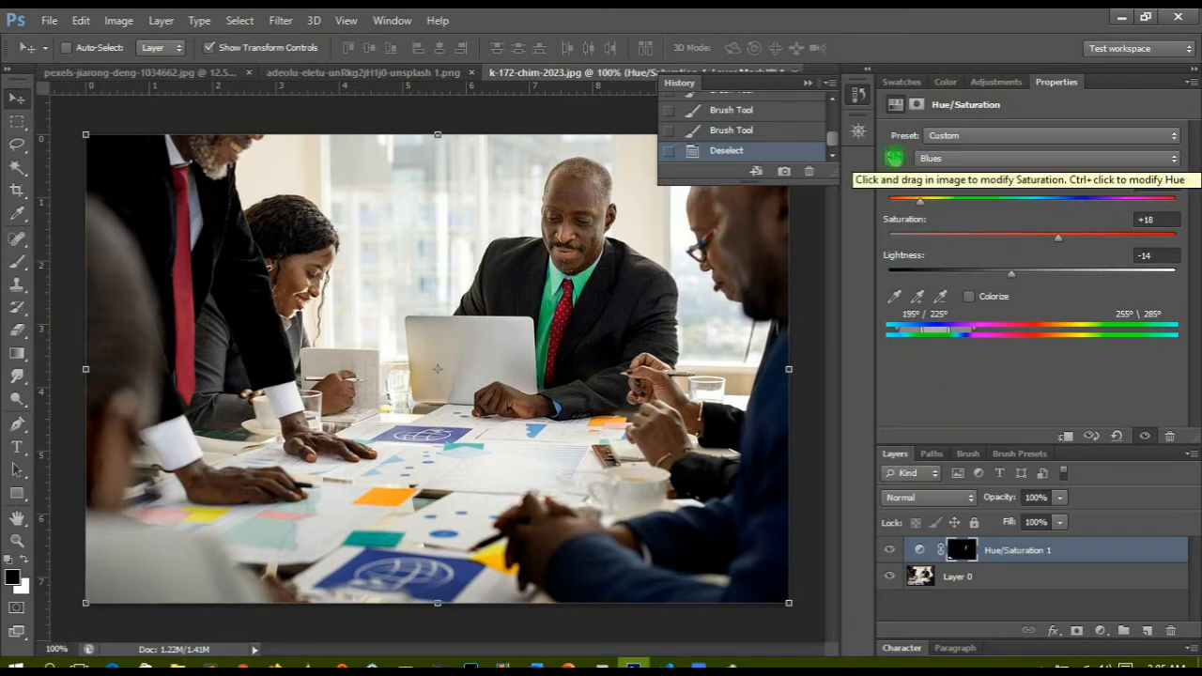
# Step: Sample the bright window area with the on-image adjustment tool and raise the Yellows saturation to +17
pyautogui.click(893, 158)
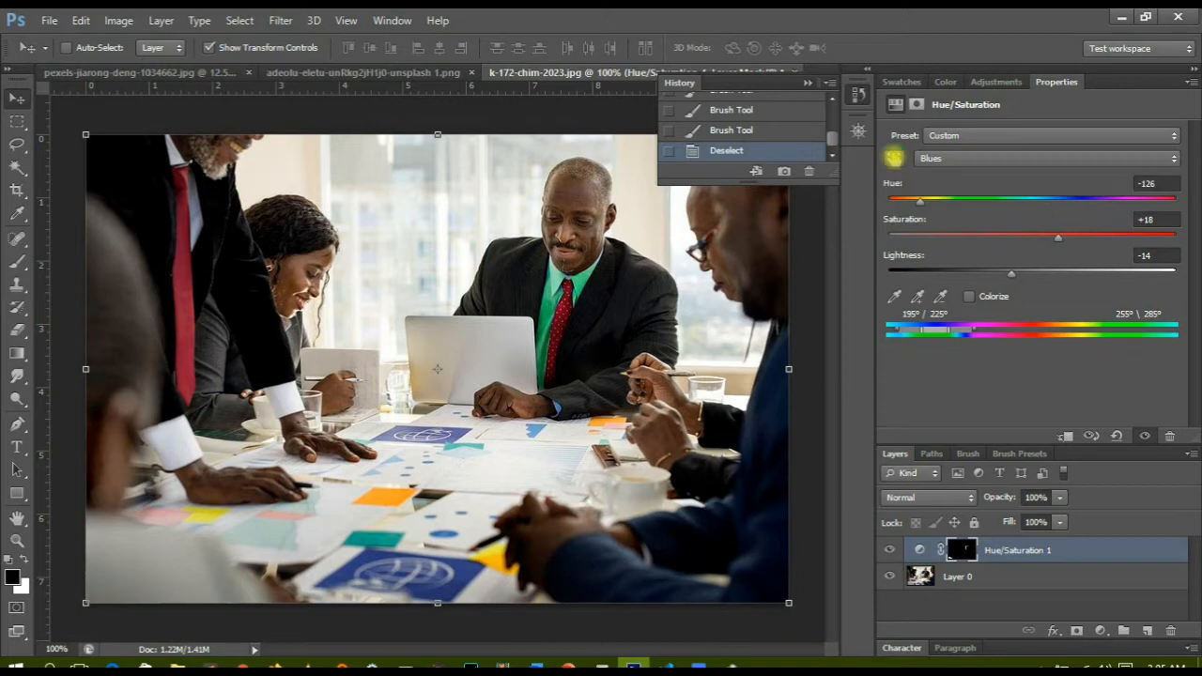
pyautogui.moveTo(403, 204); pyautogui.dragTo(420, 264)
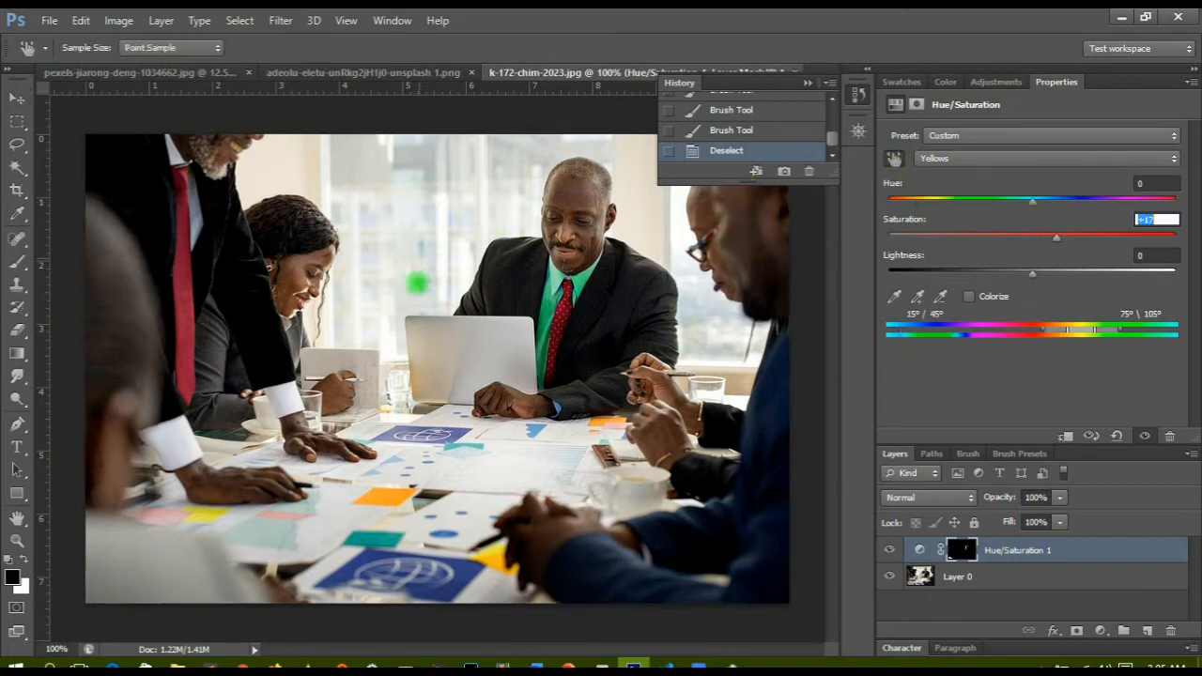
pyautogui.press('v')
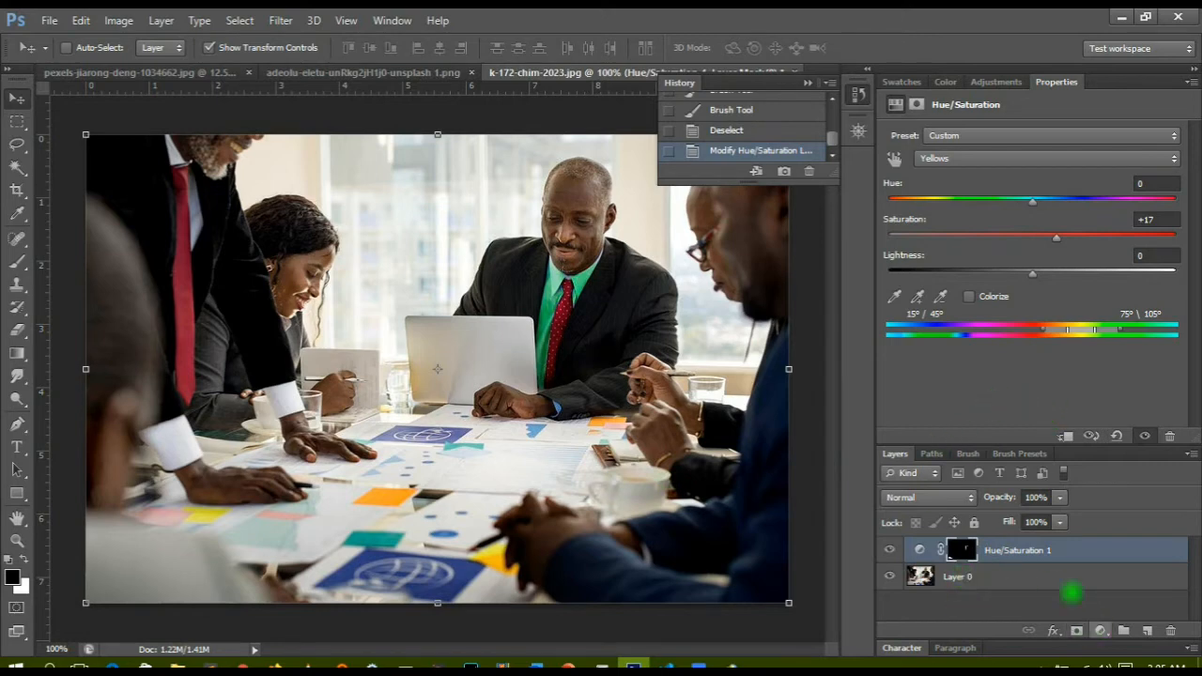
# Step: Delete the Hue/Saturation adjustment layer and add a Color Balance adjustment layer above the photo
pyautogui.moveTo(922, 552); pyautogui.dragTo(1172, 629)
pyautogui.click(1101, 630)
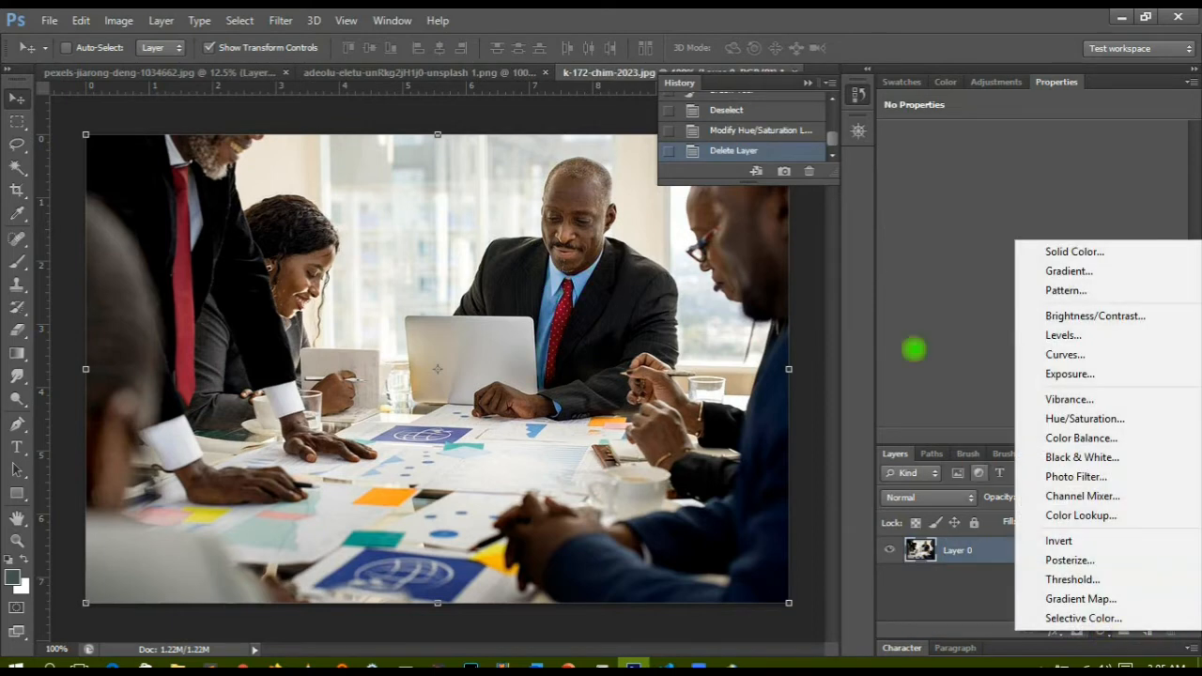
pyautogui.click(1077, 437)
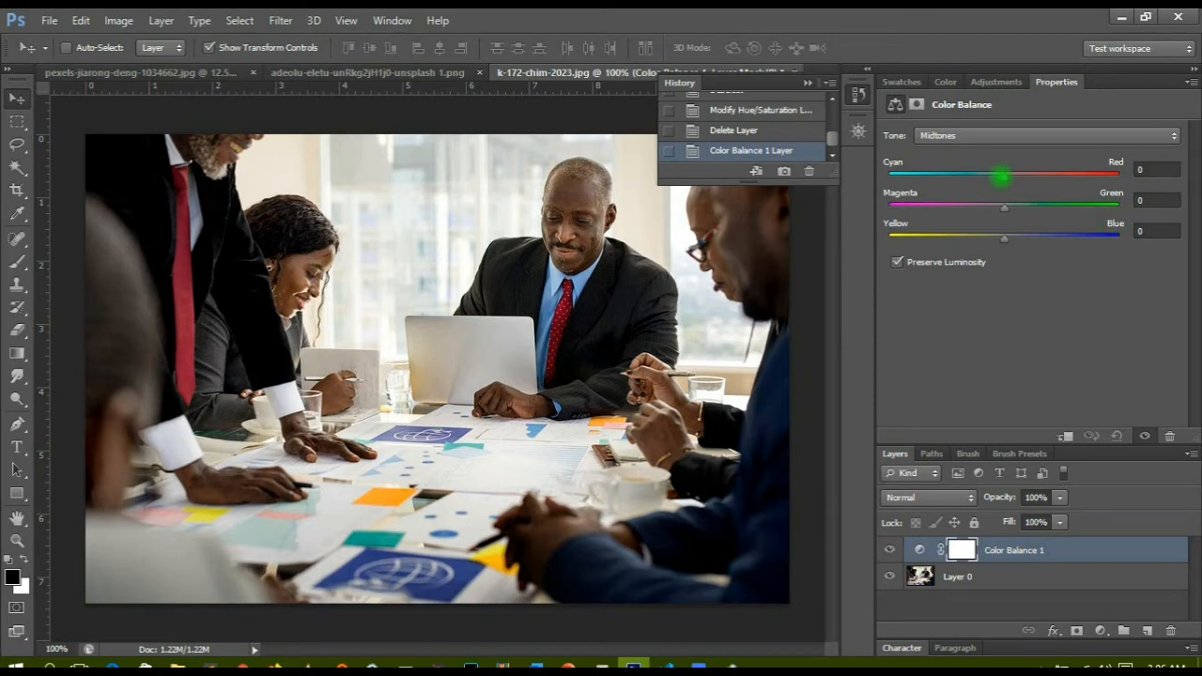
# Step: Set the Color Balance midtones to +31 Cyan/Red, +22 Magenta/Green and -25 Yellow/Blue
pyautogui.moveTo(1002, 176); pyautogui.dragTo(1004, 242)
pyautogui.moveTo(1000, 180); pyautogui.dragTo(1003, 179)
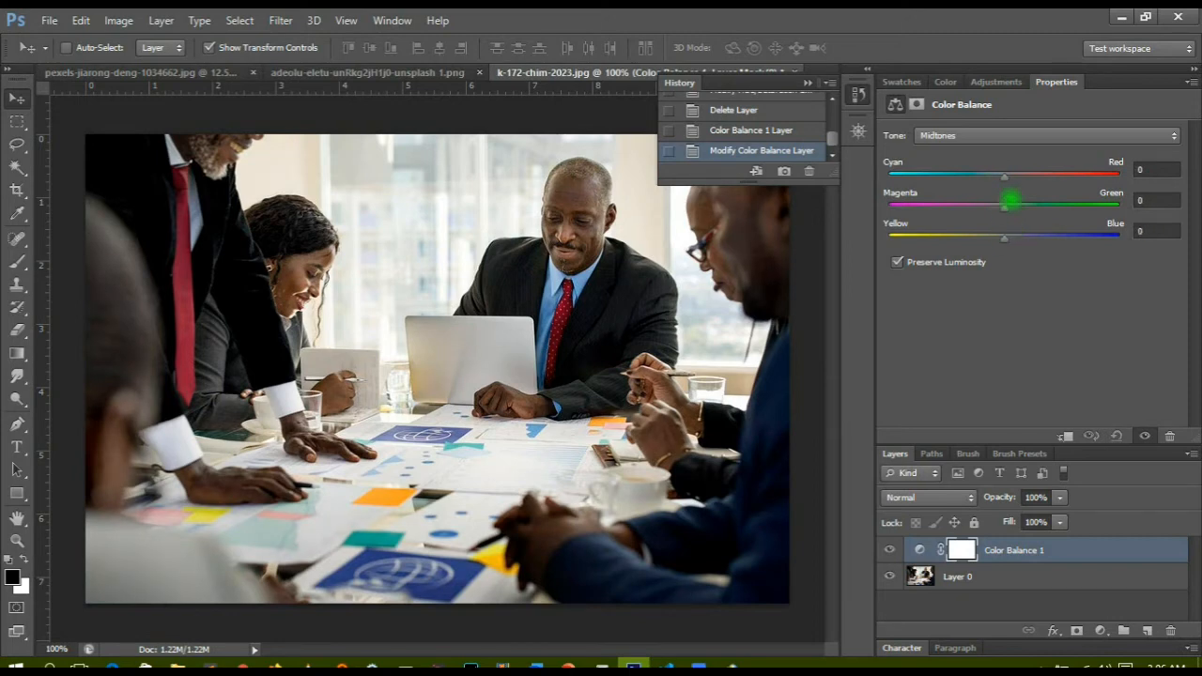
pyautogui.moveTo(1005, 177); pyautogui.dragTo(976, 232)
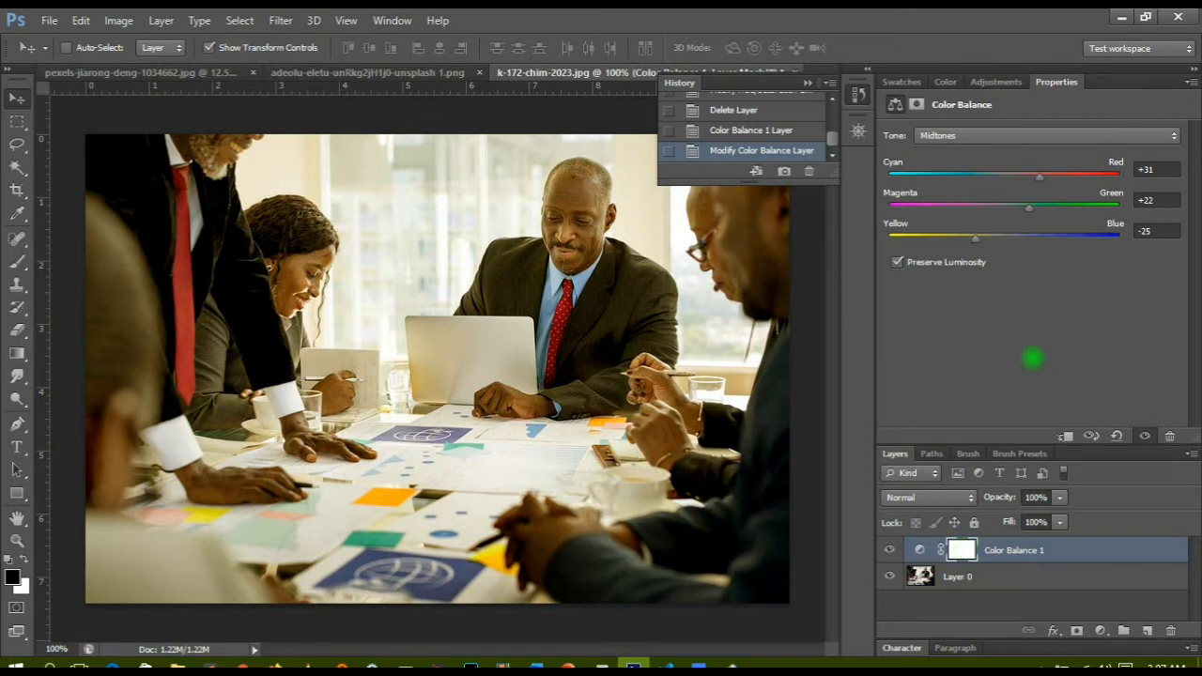
# Step: Delete the Color Balance layer and add a Black & White adjustment layer above the photo
pyautogui.moveTo(922, 552); pyautogui.dragTo(1170, 631)
pyautogui.click(1101, 630)
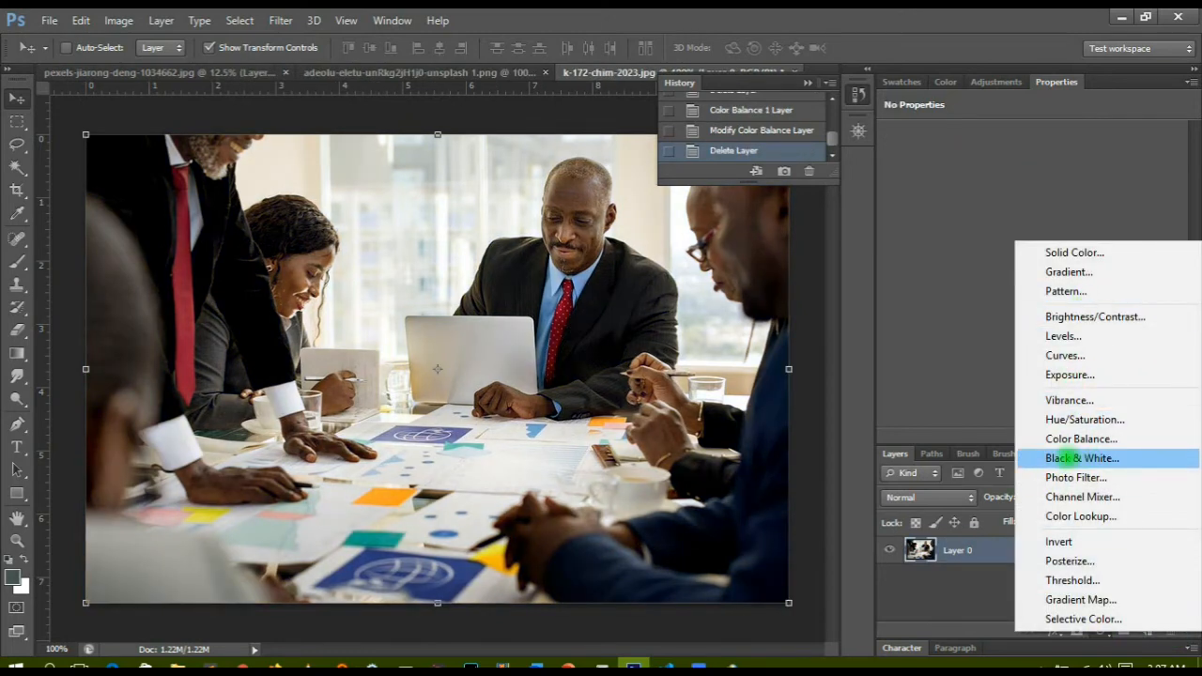
pyautogui.click(1063, 457)
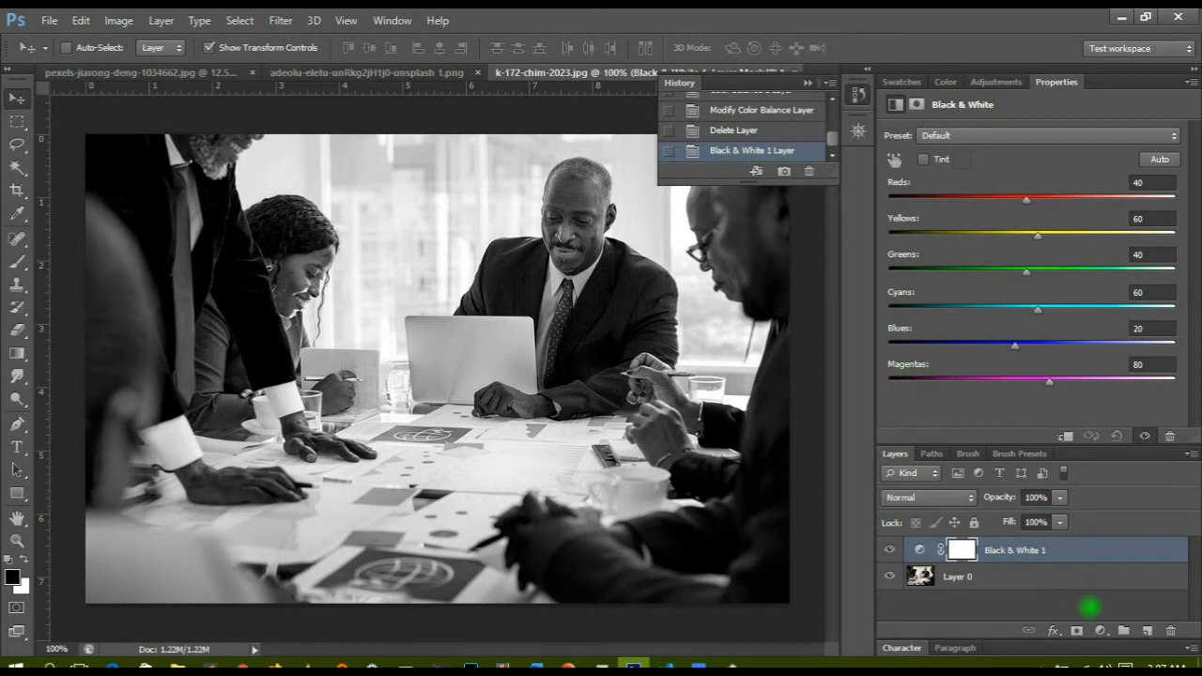
# Step: Set the Black & White Reds to 92, and step the document history back to before the Black & White layer
pyautogui.click(1099, 617)
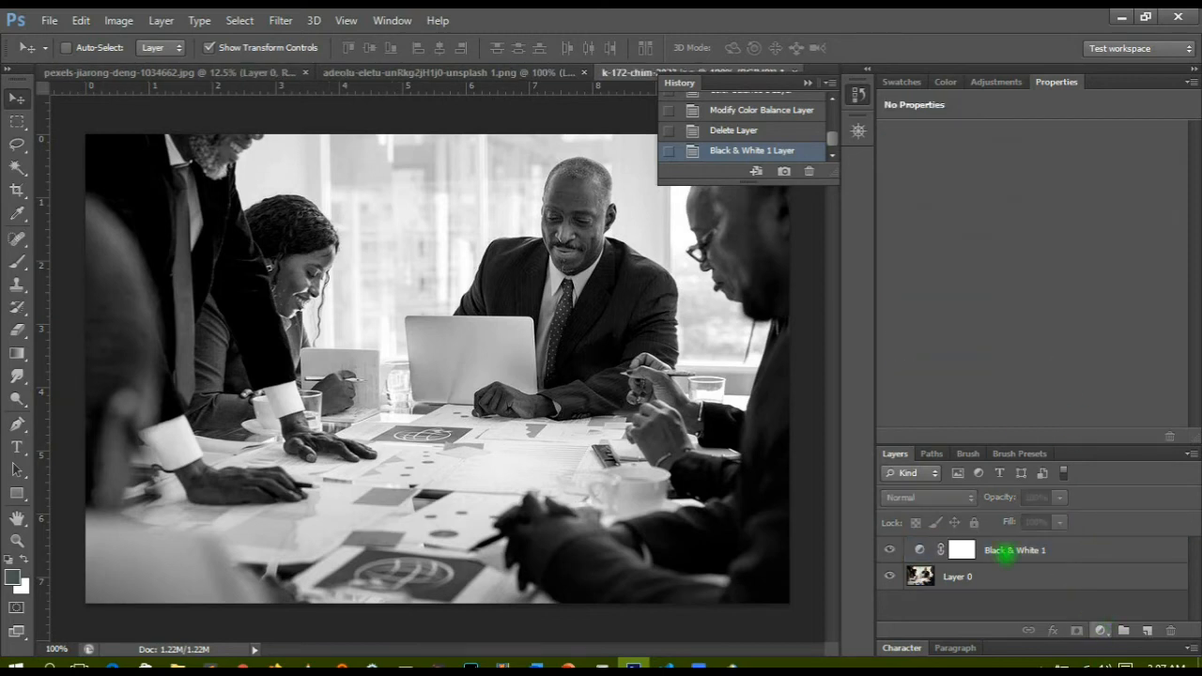
pyautogui.click(921, 549)
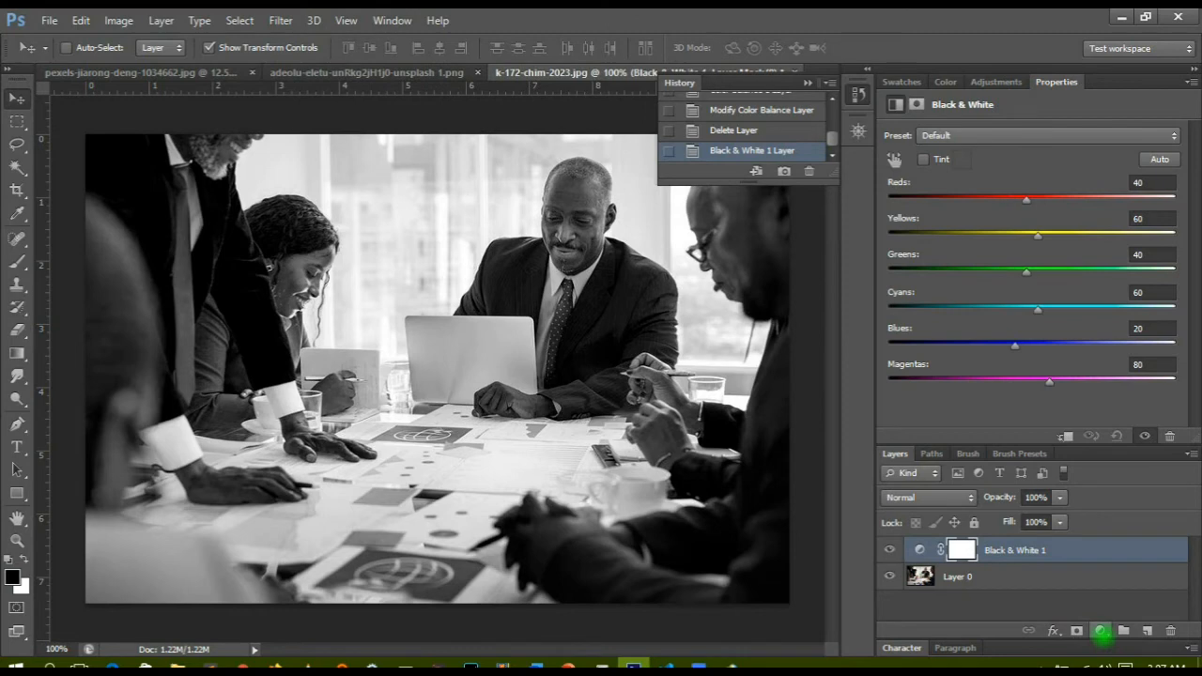
pyautogui.click(1100, 630)
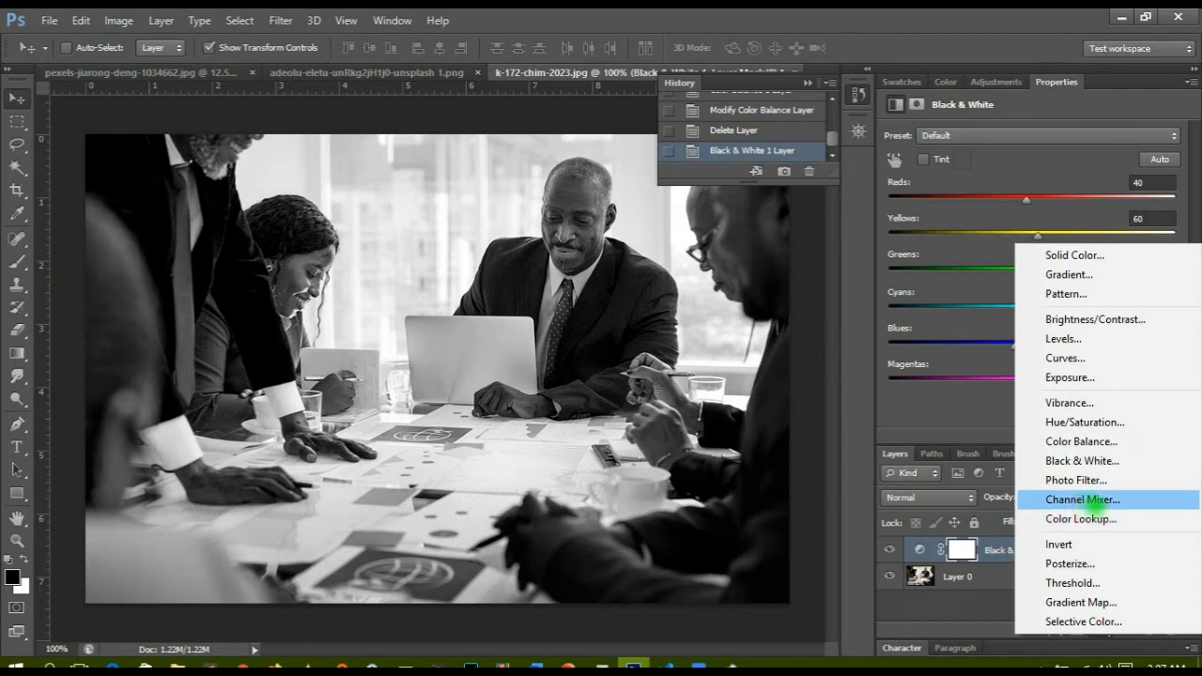
pyautogui.click(992, 40)
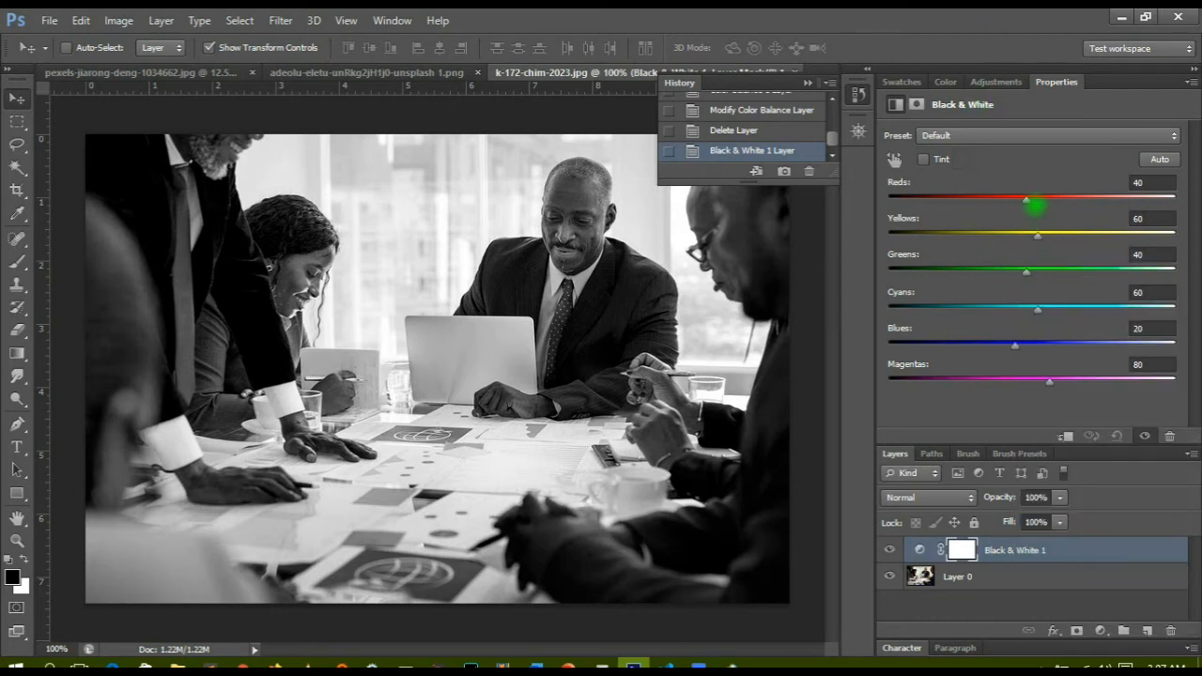
pyautogui.moveTo(1027, 203); pyautogui.dragTo(1055, 201)
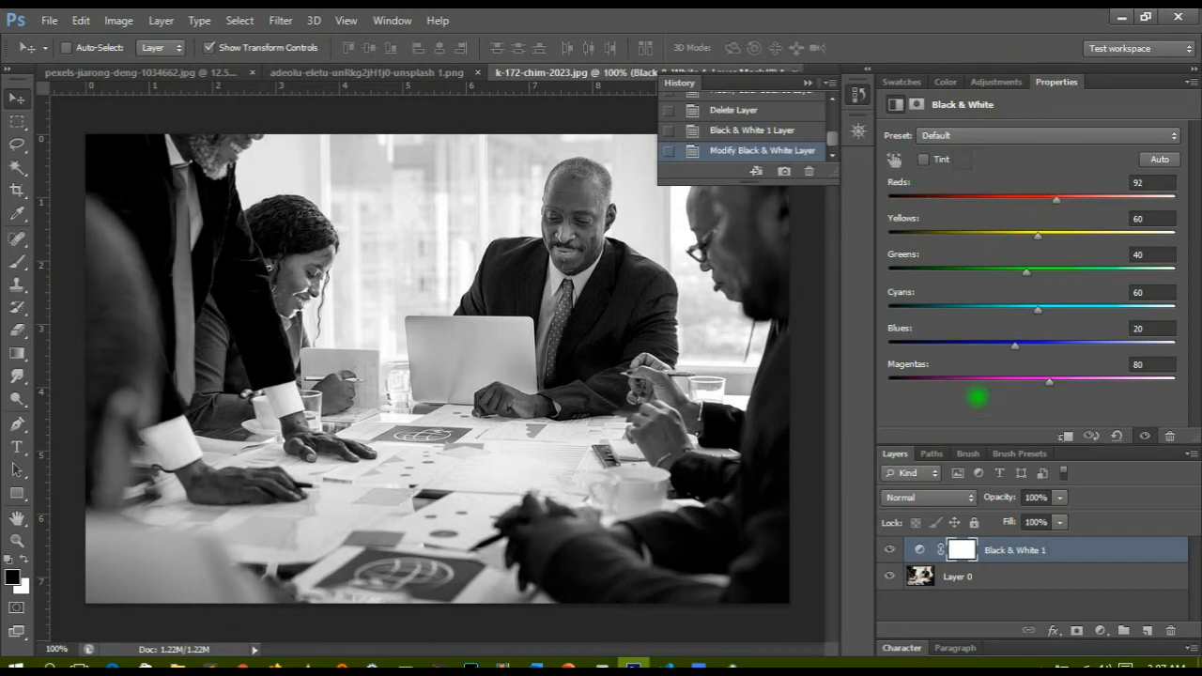
pyautogui.click(747, 132)
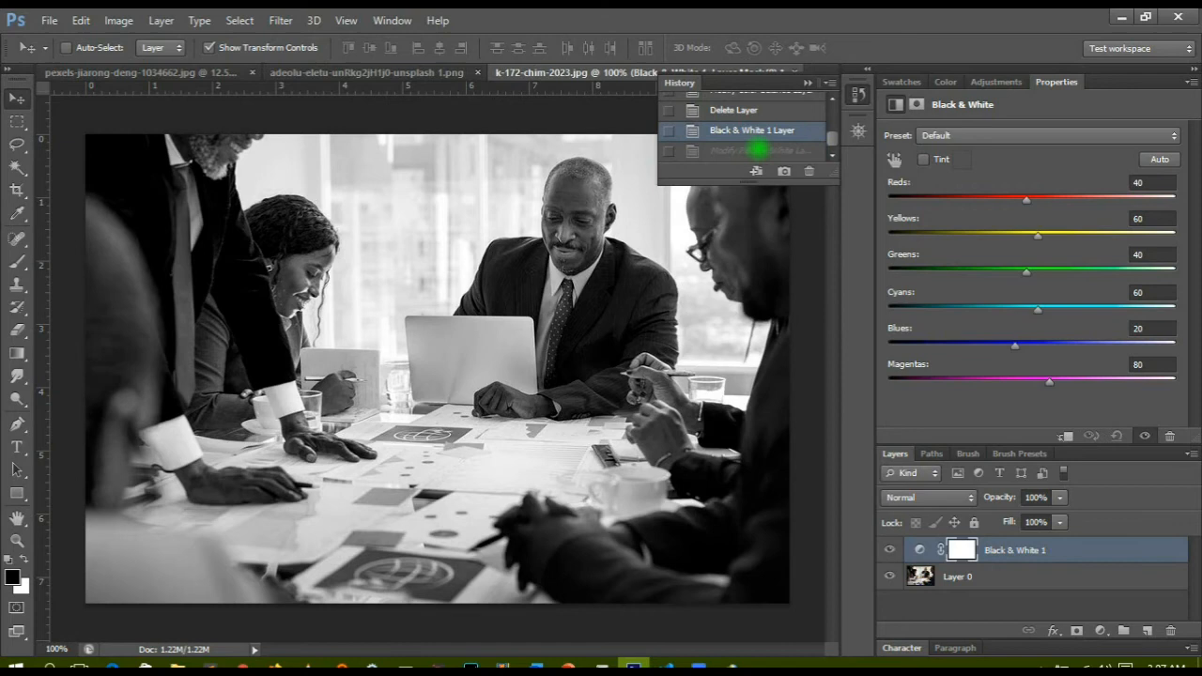
pyautogui.click(768, 110)
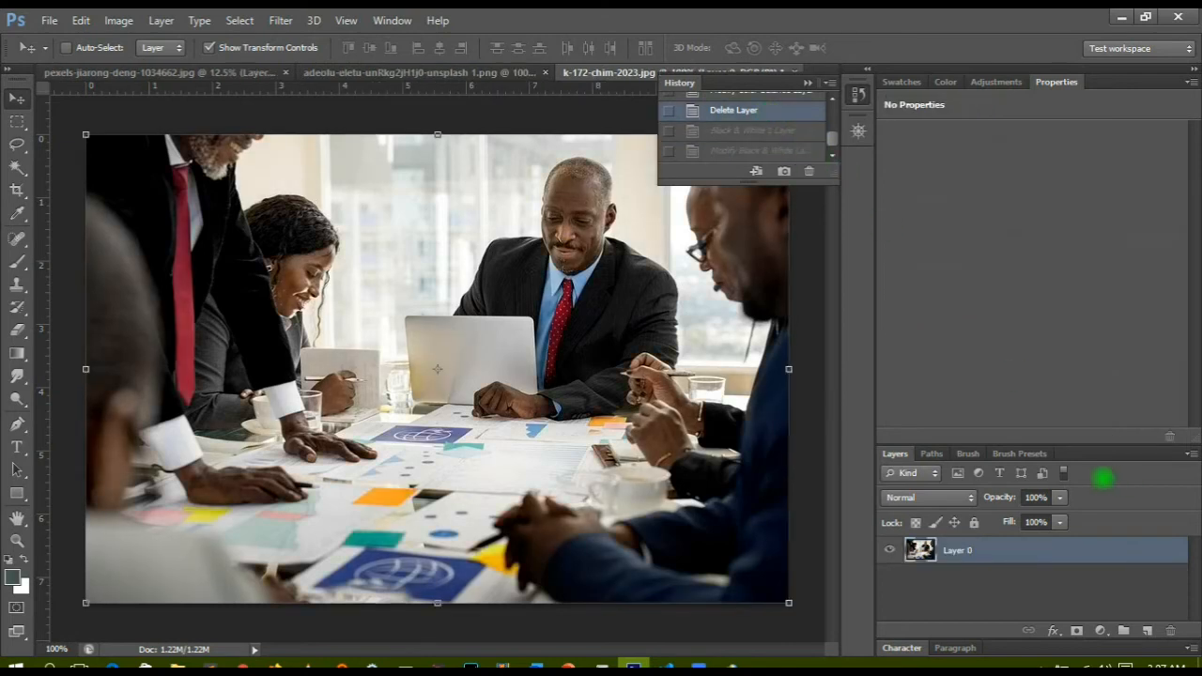
pyautogui.click(1098, 631)
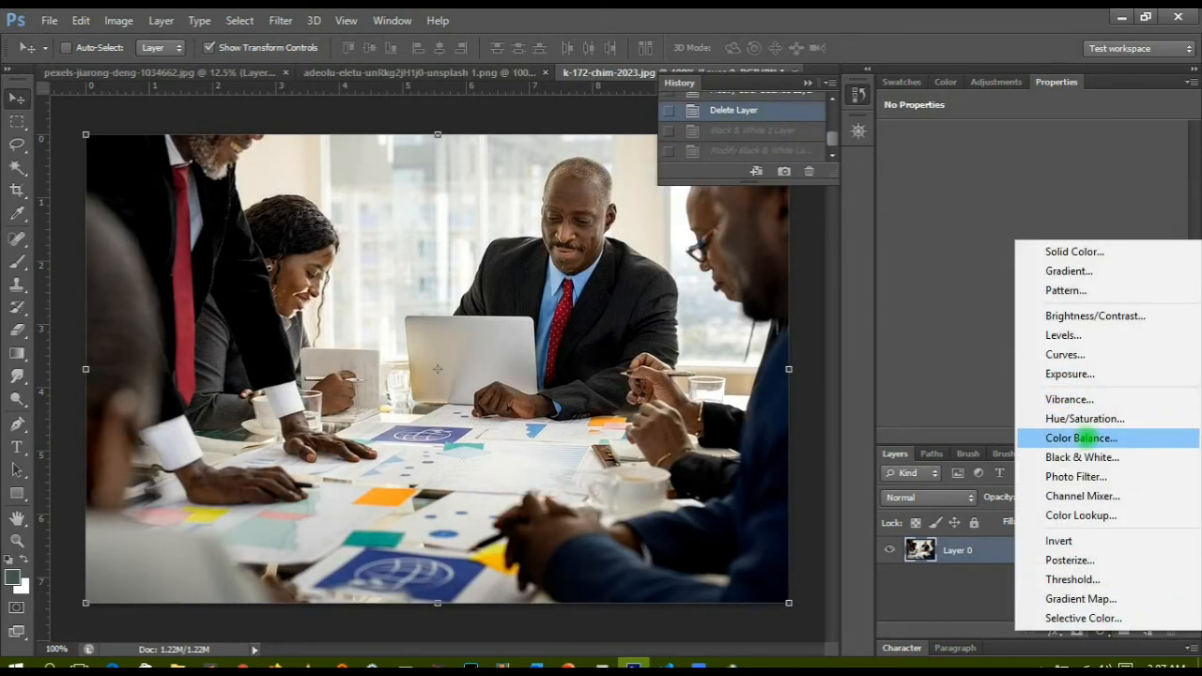
pyautogui.click(1091, 438)
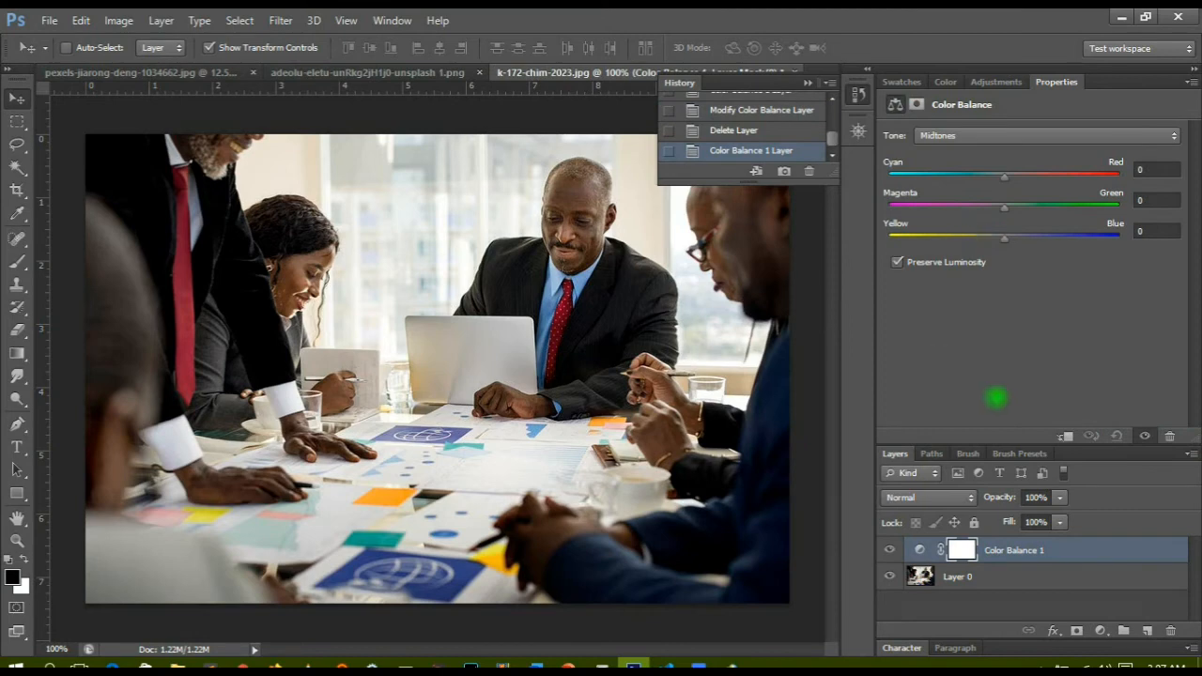
pyautogui.moveTo(924, 549); pyautogui.dragTo(1170, 631)
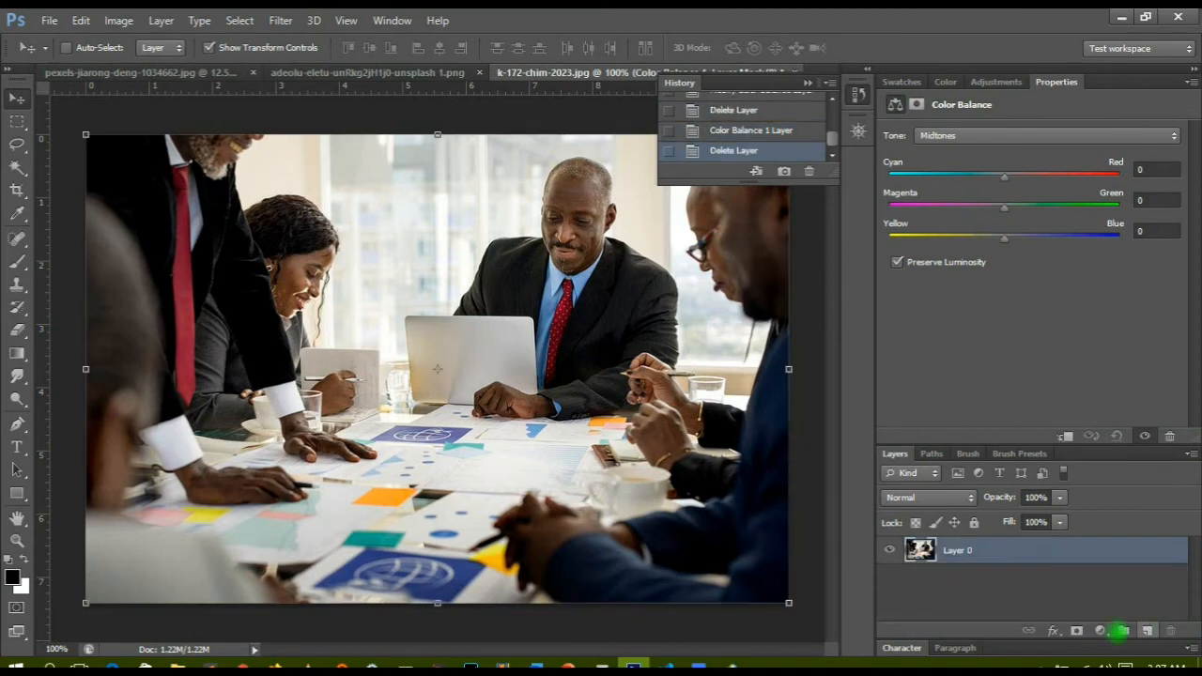
# Step: Add a Black & White adjustment layer with Reds 104, Yellows 143, Greens -9, Cyans 135, Blues 113 and Magentas 63
pyautogui.click(1098, 631)
pyautogui.click(1071, 454)
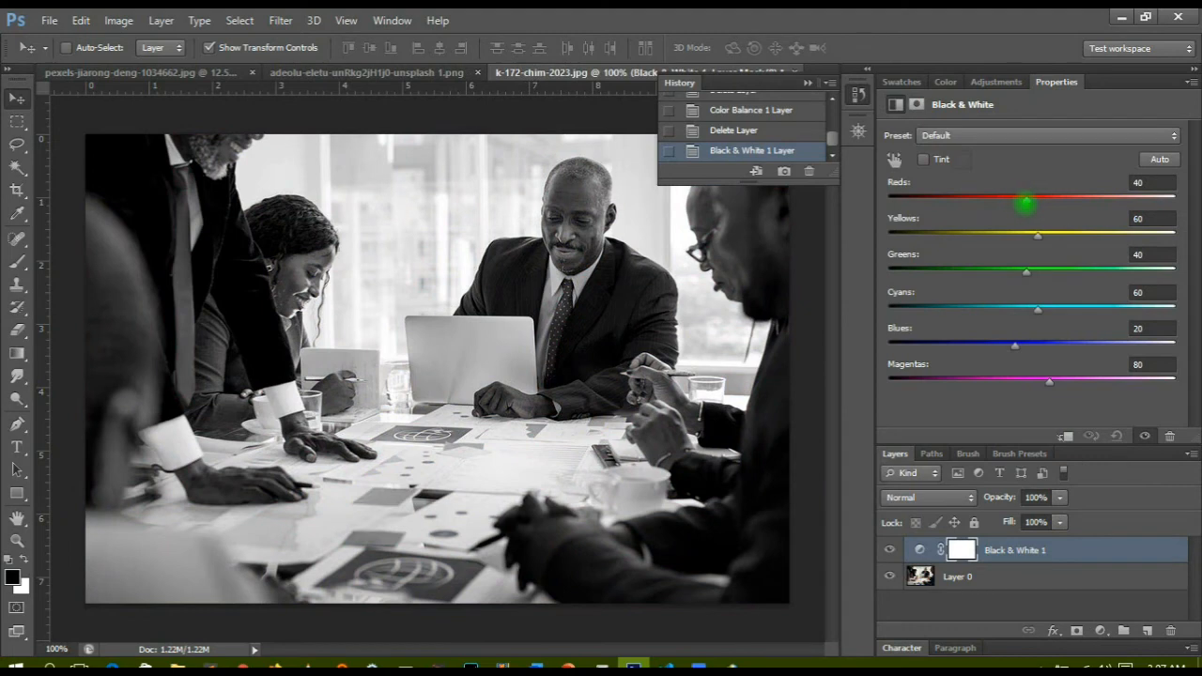
pyautogui.moveTo(1028, 199); pyautogui.dragTo(1085, 244)
pyautogui.moveTo(1027, 272); pyautogui.dragTo(997, 271)
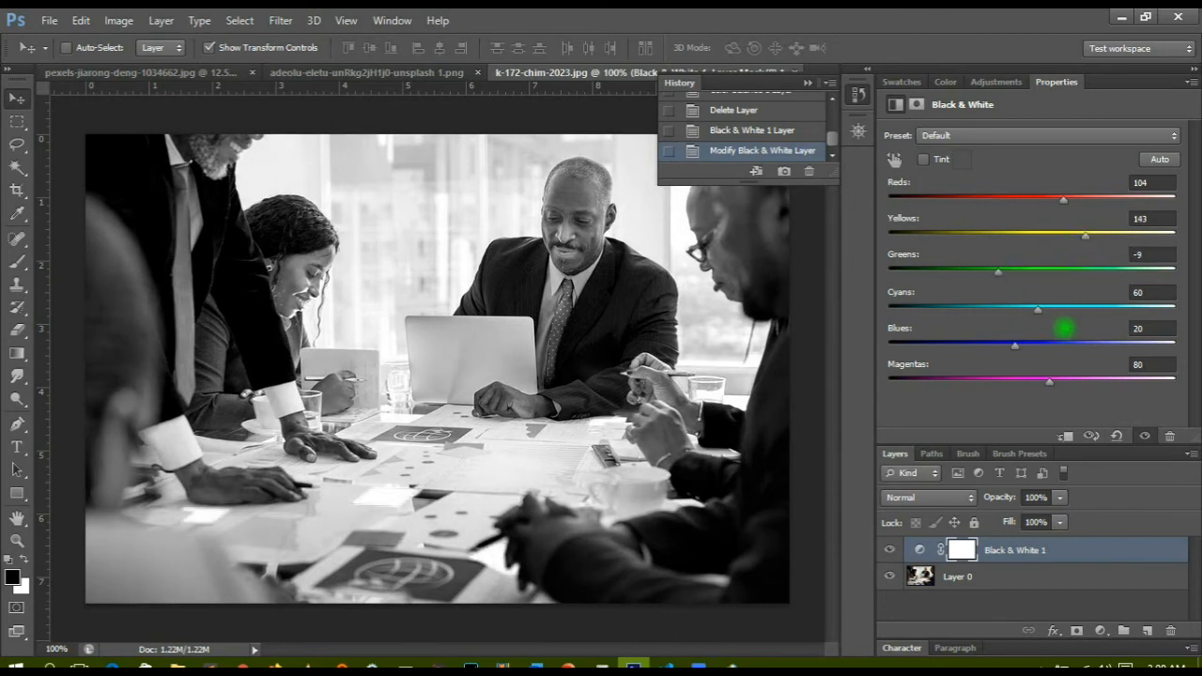
pyautogui.moveTo(1040, 313); pyautogui.dragTo(1080, 308)
pyautogui.moveTo(1014, 345); pyautogui.dragTo(1041, 386)
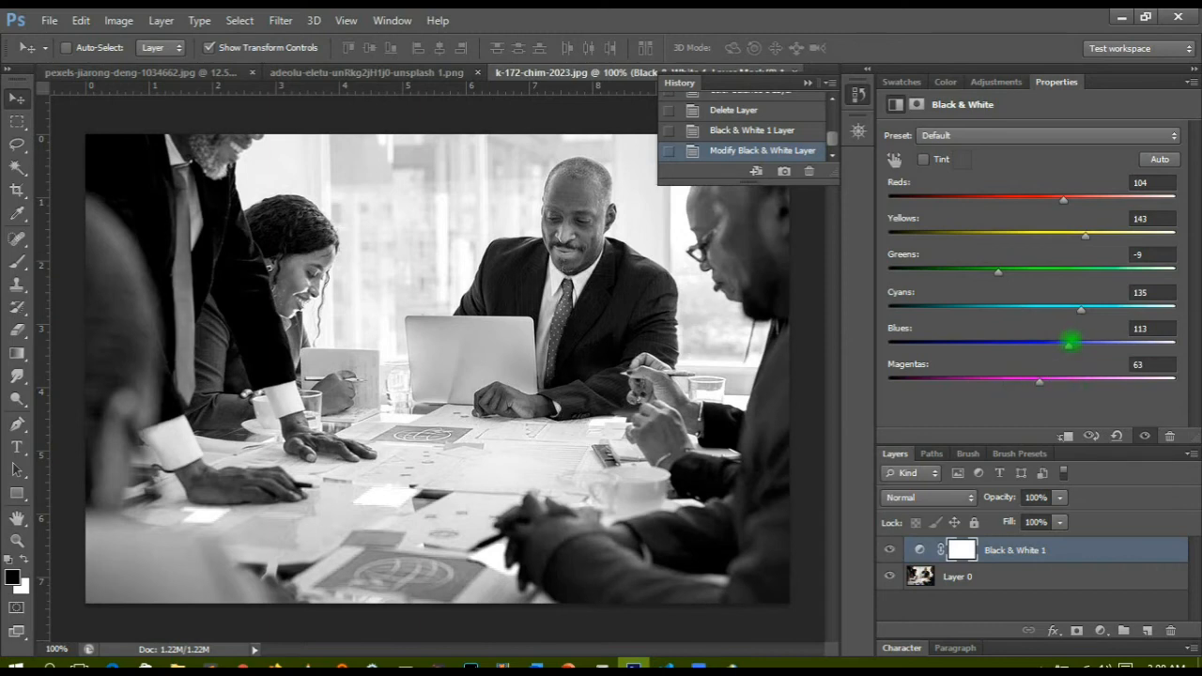
# Step: Revert the Black & White layer to its initial values and set Reds 86, Yellows 115, Greens 84, Cyans 95 and Magentas 92
pyautogui.click(788, 130)
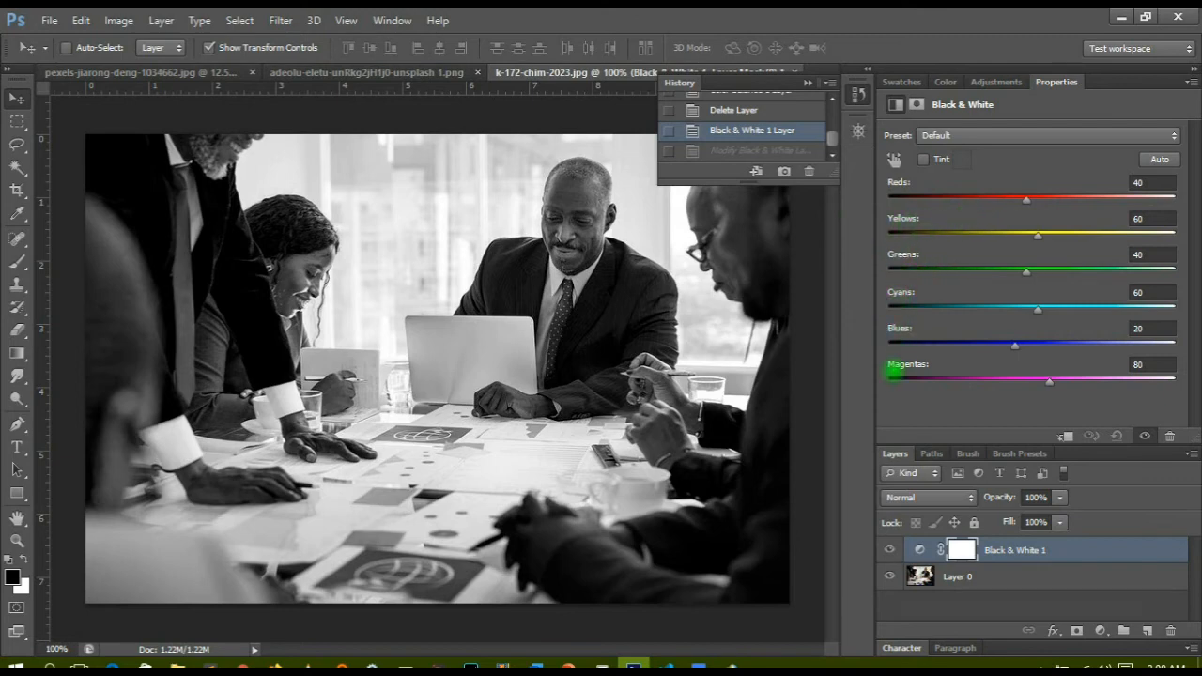
pyautogui.moveTo(1026, 199); pyautogui.dragTo(1052, 201)
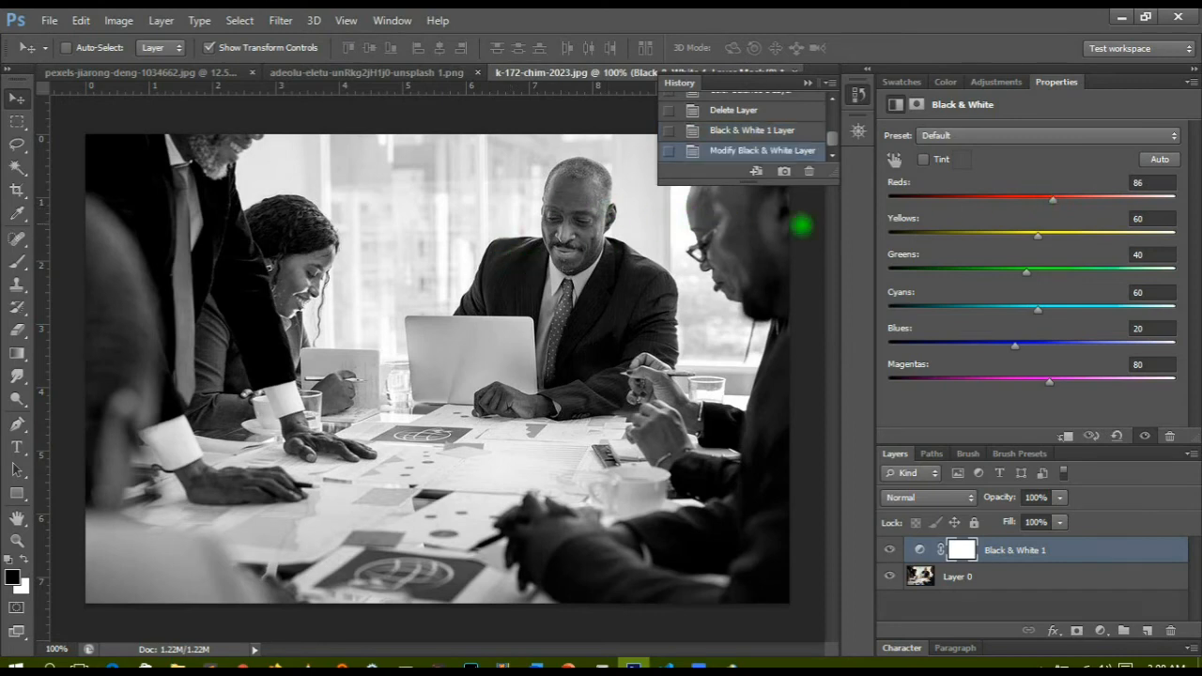
pyautogui.moveTo(1037, 236); pyautogui.dragTo(1070, 236)
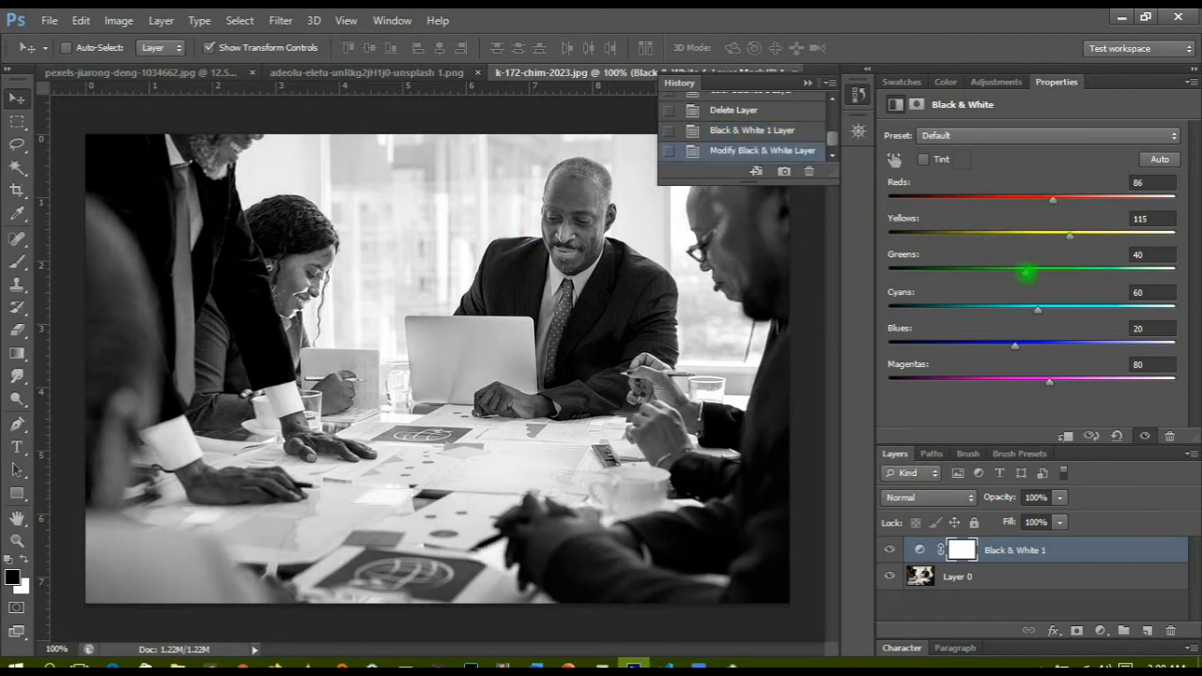
pyautogui.moveTo(1026, 273); pyautogui.dragTo(1058, 310)
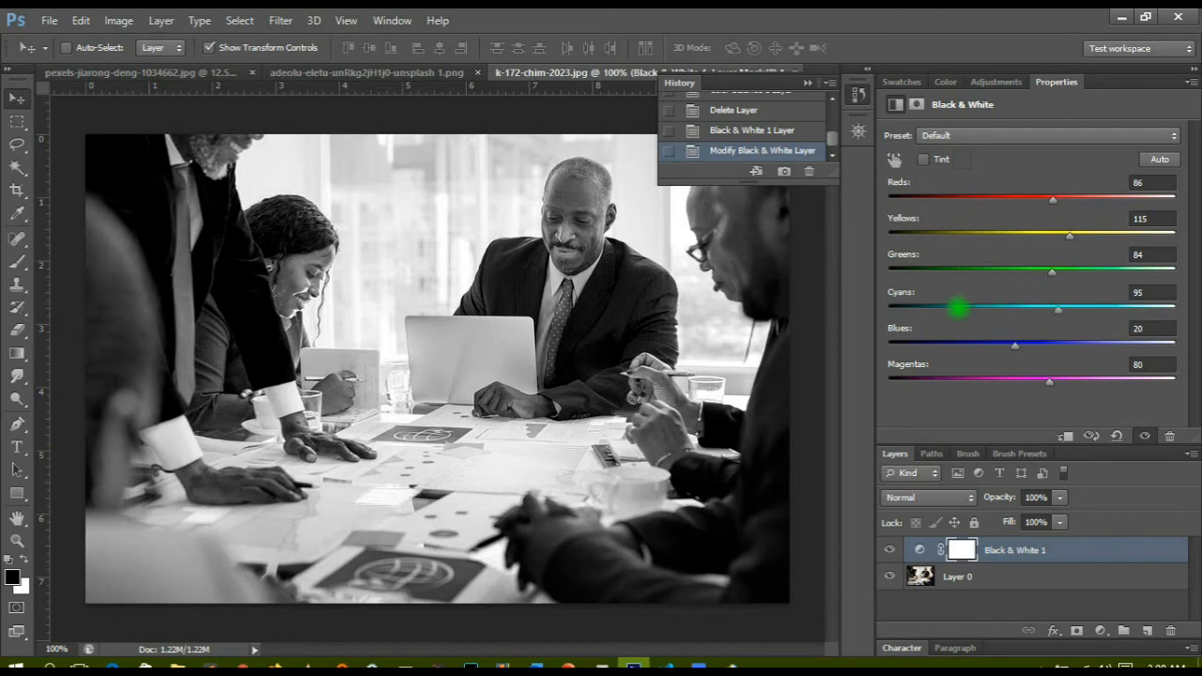
pyautogui.moveTo(903, 364); pyautogui.dragTo(913, 361)
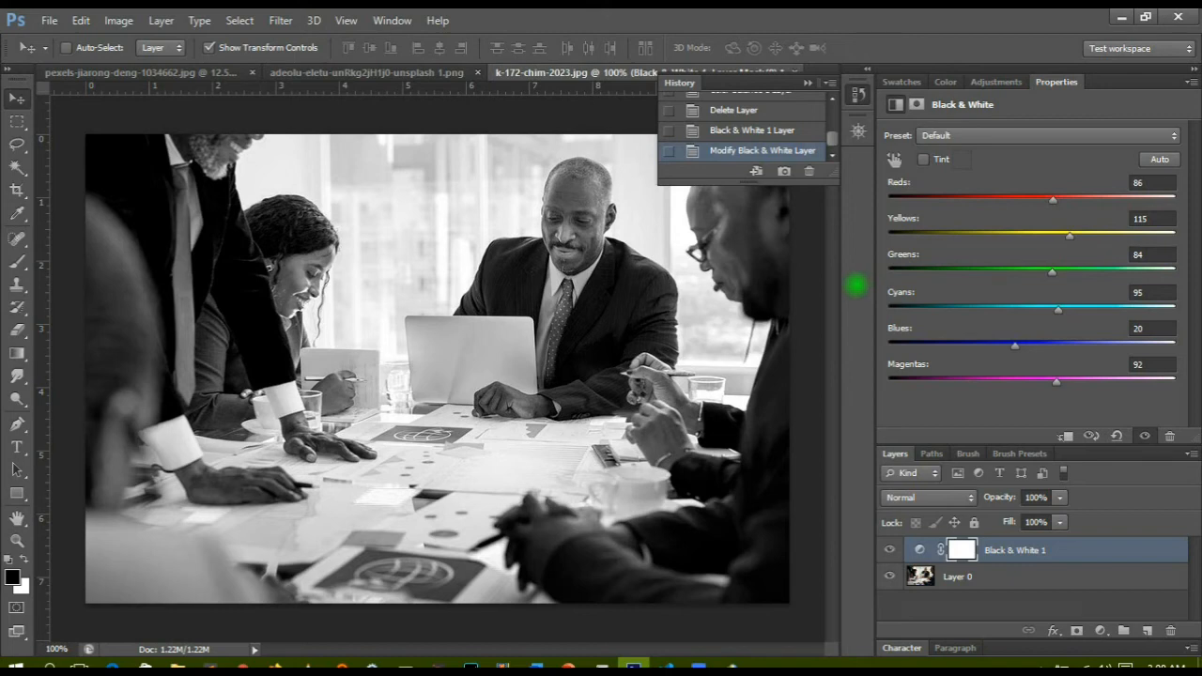
# Step: Lower the Black & White values to Reds 42, Yellows -59, Greens 35, Cyans 0, Blues -43 and Magentas 6
pyautogui.moveTo(1058, 383); pyautogui.dragTo(978, 345)
pyautogui.moveTo(1058, 310); pyautogui.dragTo(1003, 308)
pyautogui.moveTo(1051, 271); pyautogui.dragTo(1023, 271)
pyautogui.moveTo(1073, 236); pyautogui.dragTo(968, 236)
pyautogui.moveTo(1050, 200)
pyautogui.mouseDown()
pyautogui.moveTo(1003, 204)
pyautogui.moveTo(1052, 201)
pyautogui.moveTo(1029, 203)
pyautogui.mouseUp()
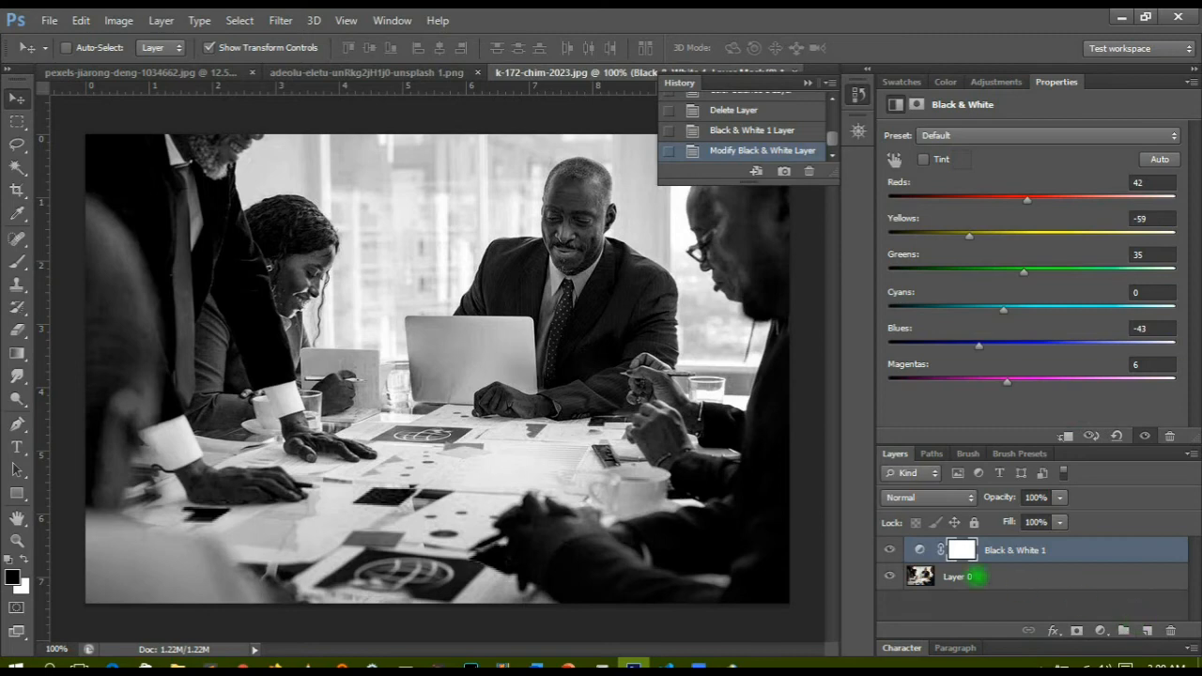
# Step: Delete the Black & White layer and add a Photo Filter adjustment layer above the photo
pyautogui.moveTo(928, 549); pyautogui.dragTo(1175, 633)
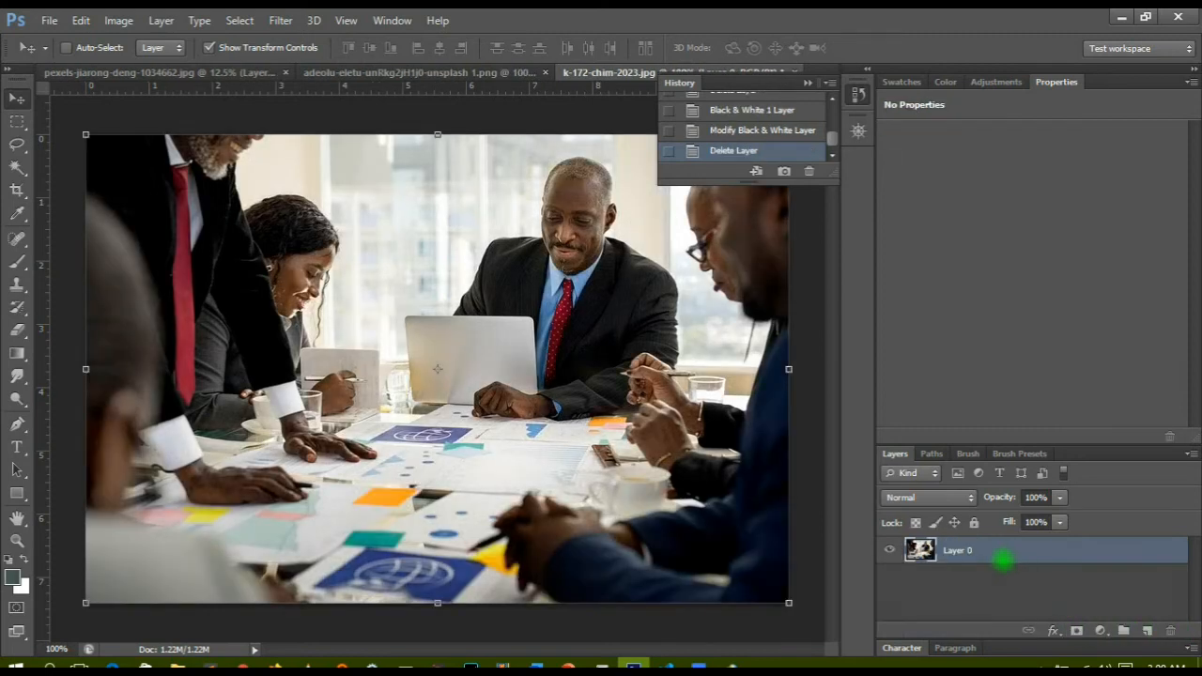
pyautogui.click(1099, 630)
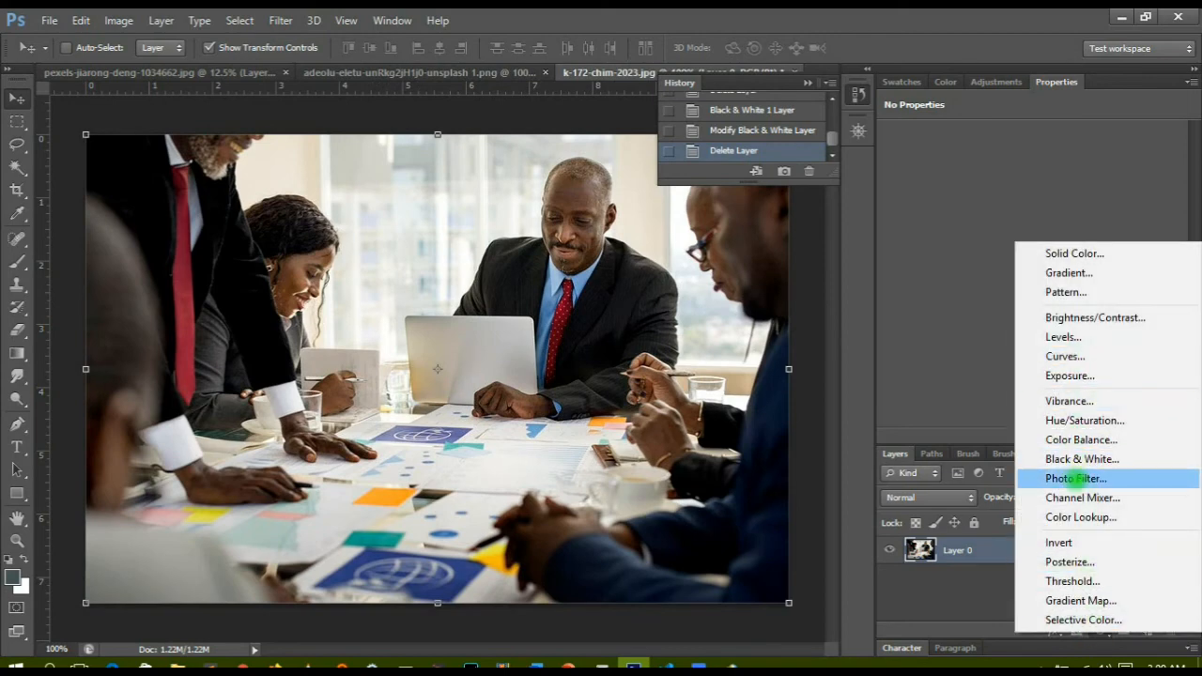
pyautogui.click(1075, 478)
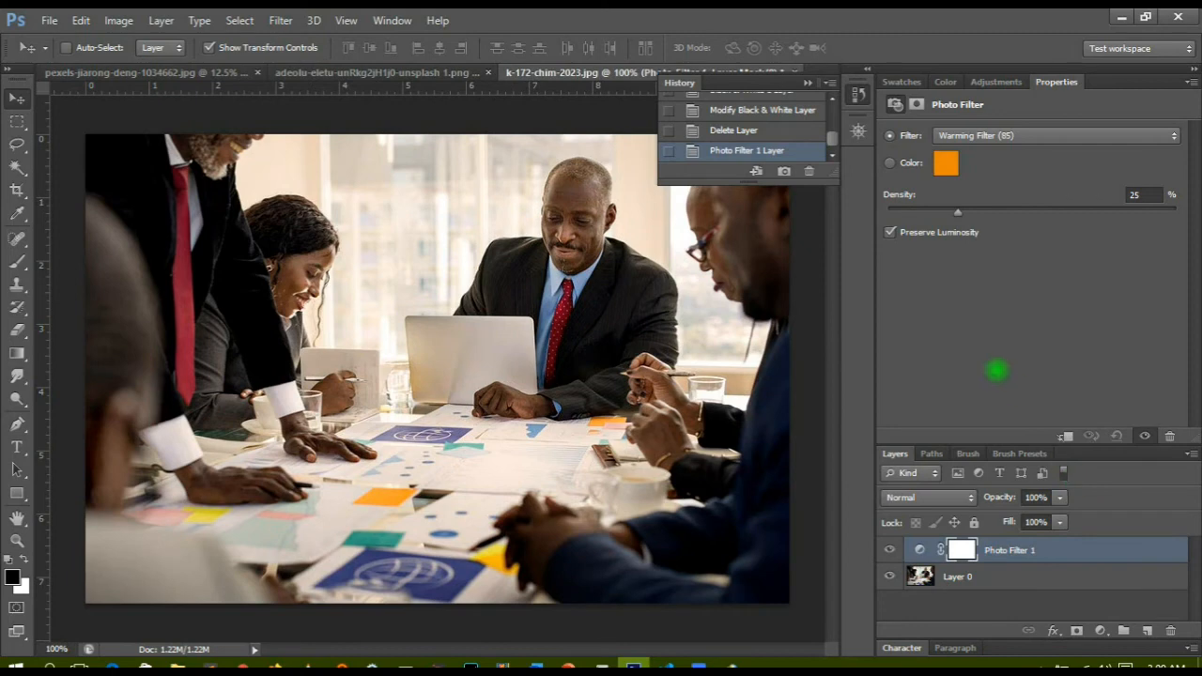
# Step: Set the Photo Filter density to 44% and change its filter to Cooling Filter (80)
pyautogui.moveTo(951, 212)
pyautogui.mouseDown()
pyautogui.moveTo(1084, 211)
pyautogui.moveTo(909, 206)
pyautogui.moveTo(970, 211)
pyautogui.mouseUp()
pyautogui.moveTo(1083, 214); pyautogui.dragTo(1013, 210)
pyautogui.click(1029, 134)
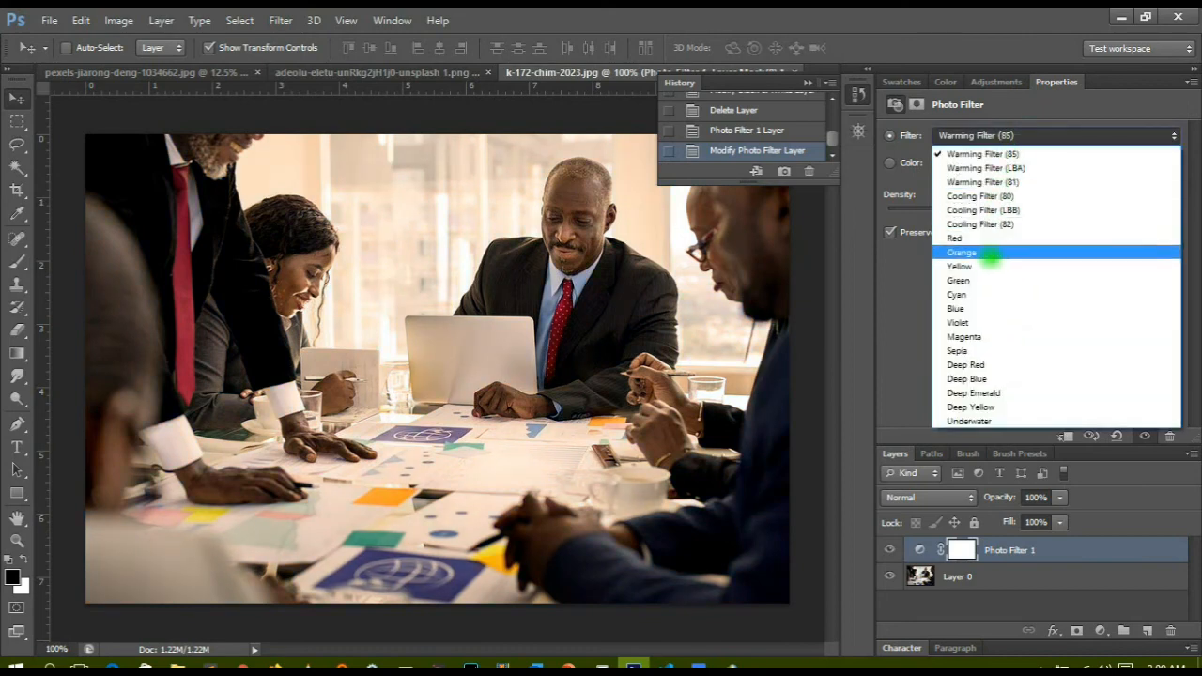
pyautogui.click(980, 196)
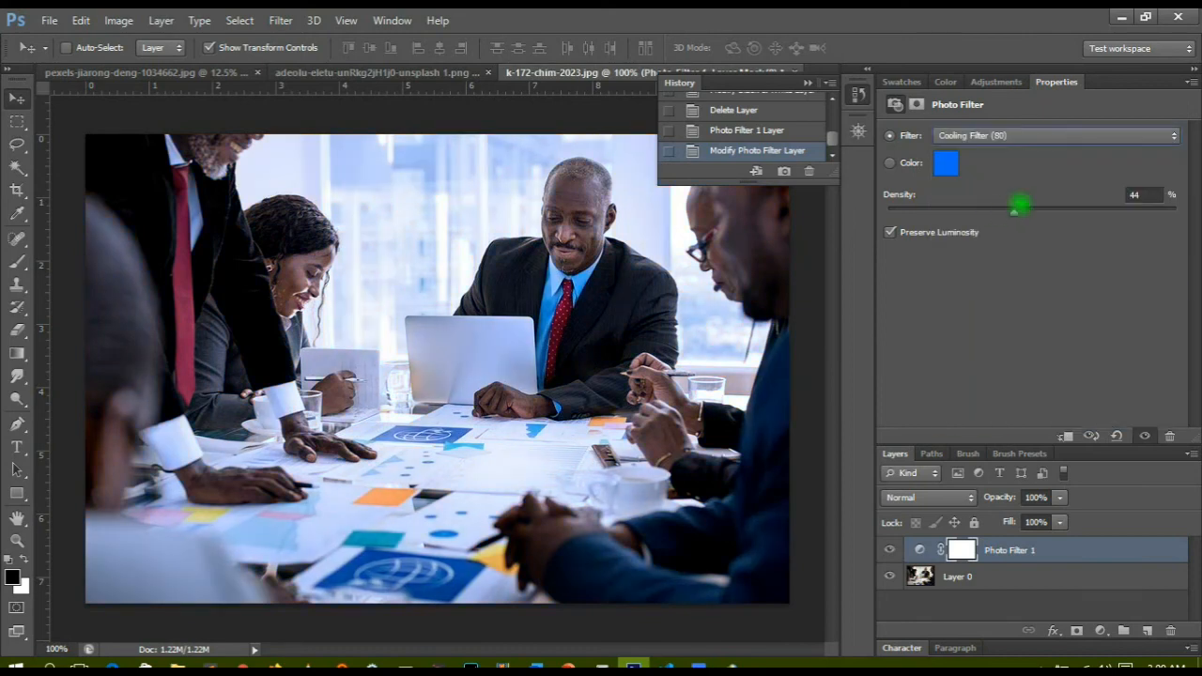
# Step: Switch the Photo Filter through Warming Filter (LBA), Cooling Filter (80) and Red to Cyan, and set its density to 69%
pyautogui.click(1035, 133)
pyautogui.click(1020, 167)
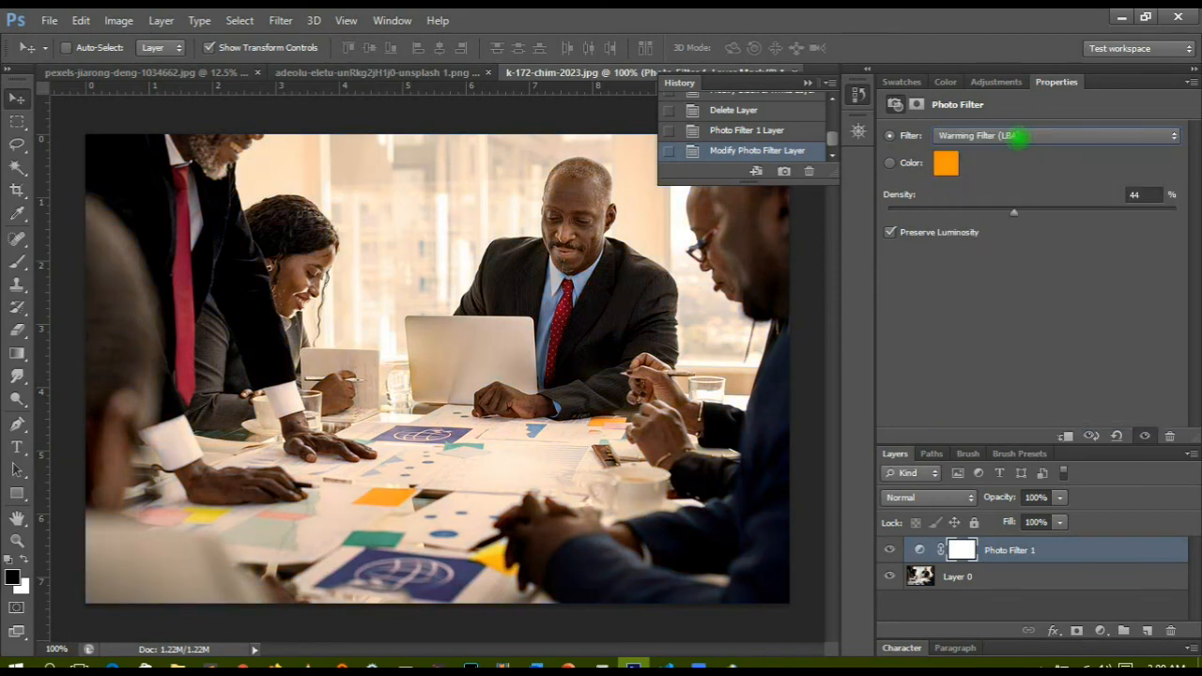
pyautogui.scroll(-2, 1018, 138)
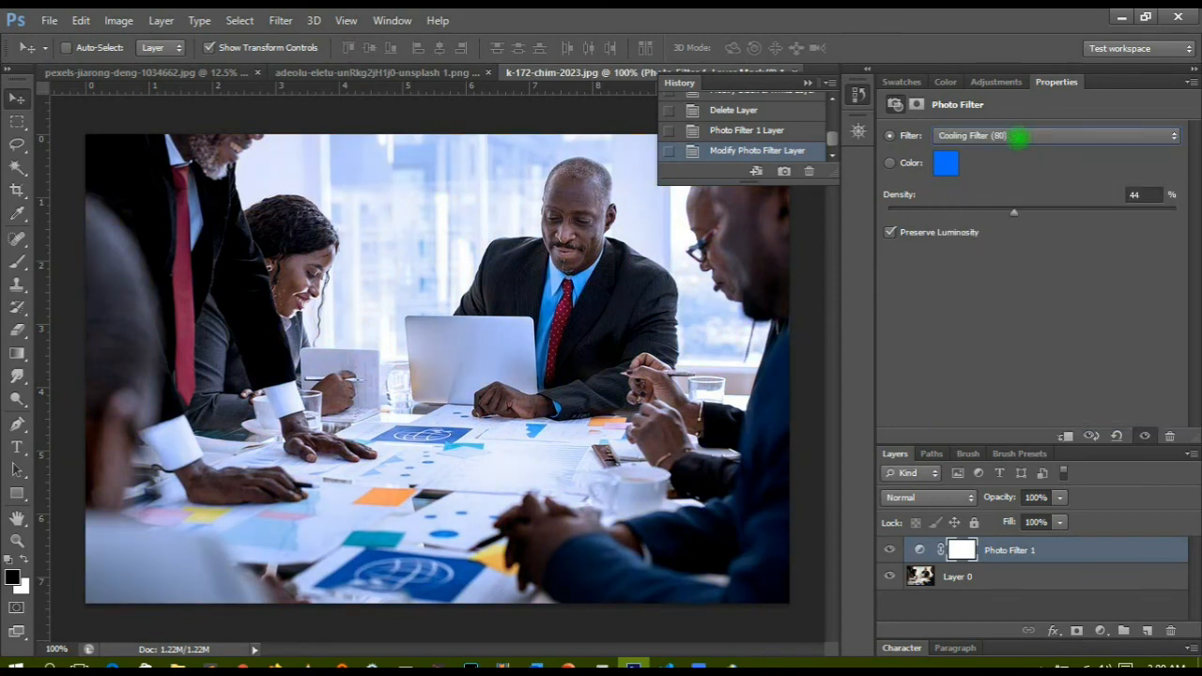
pyautogui.scroll(-3, 1019, 137)
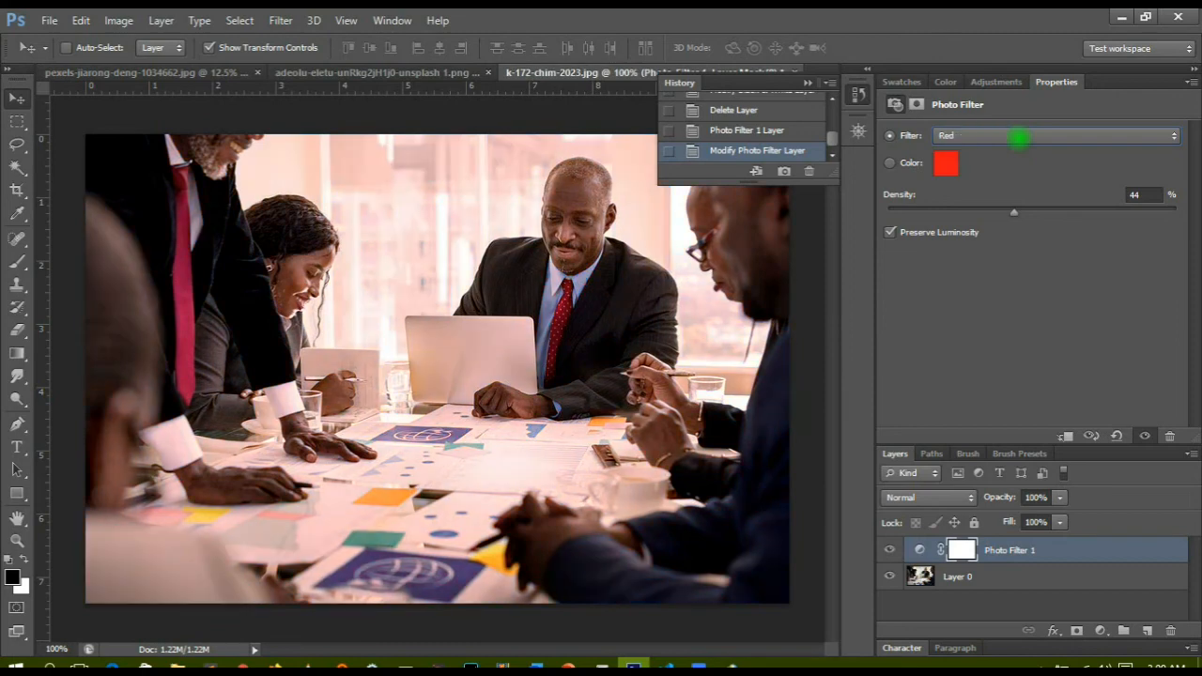
pyautogui.scroll(-2, 1019, 138)
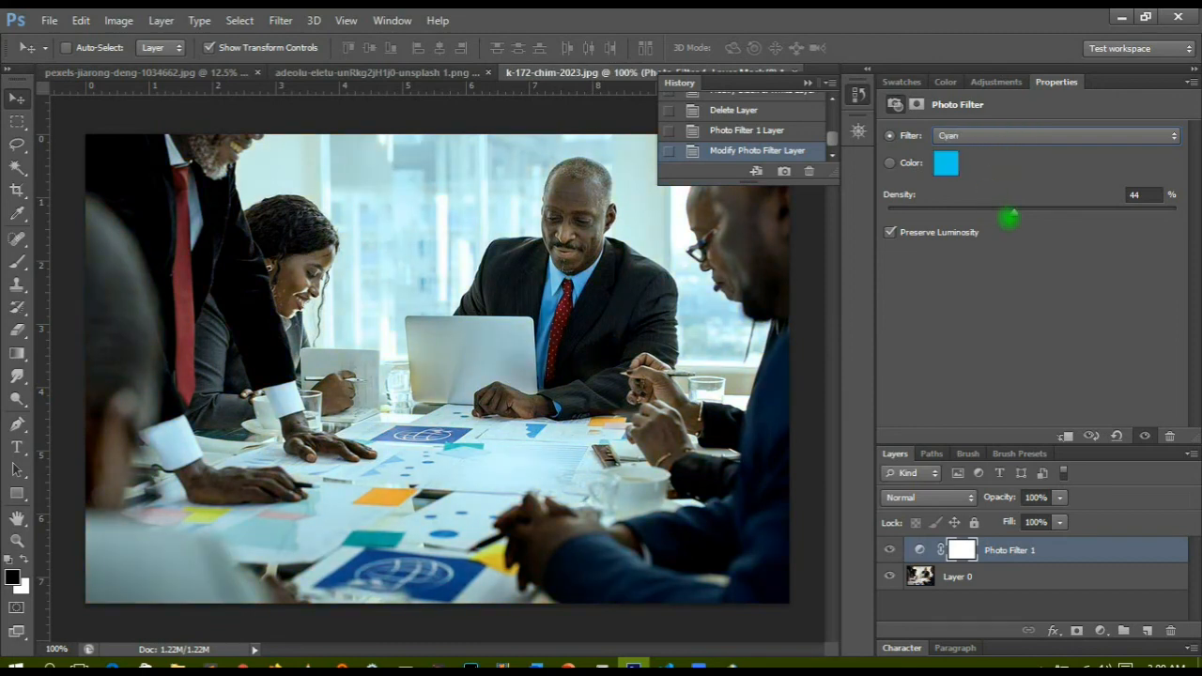
pyautogui.moveTo(1014, 213); pyautogui.dragTo(1086, 214)
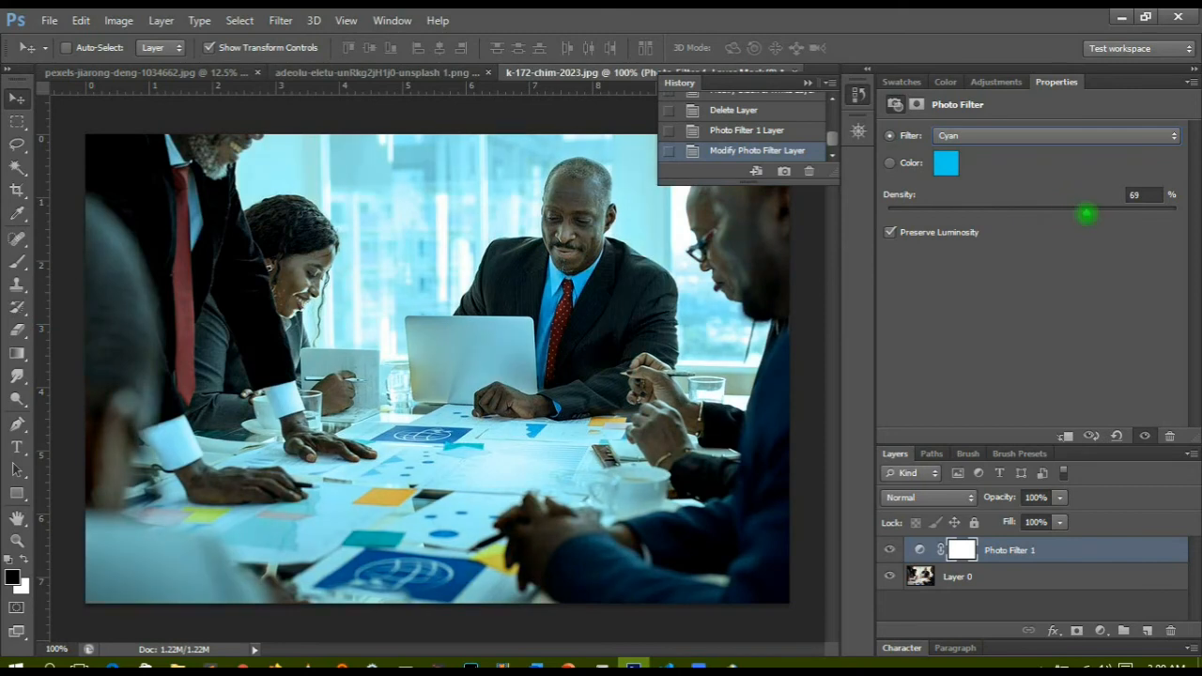
# Step: Set the density of the Cyan Photo Filter to 23%
pyautogui.moveTo(1073, 212); pyautogui.dragTo(1097, 213)
pyautogui.moveTo(1097, 210); pyautogui.dragTo(952, 216)
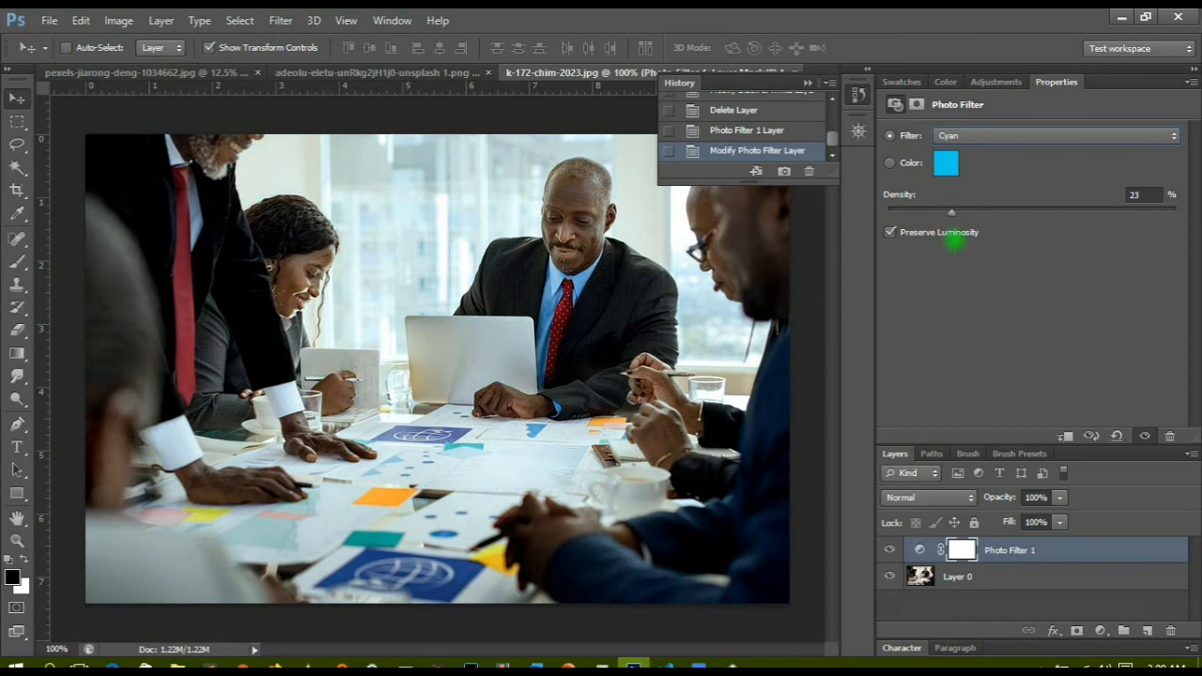
# Step: Delete the Photo Filter layer and add a Channel Mixer adjustment layer above the photo
pyautogui.moveTo(919, 554); pyautogui.dragTo(1170, 632)
pyautogui.click(1100, 631)
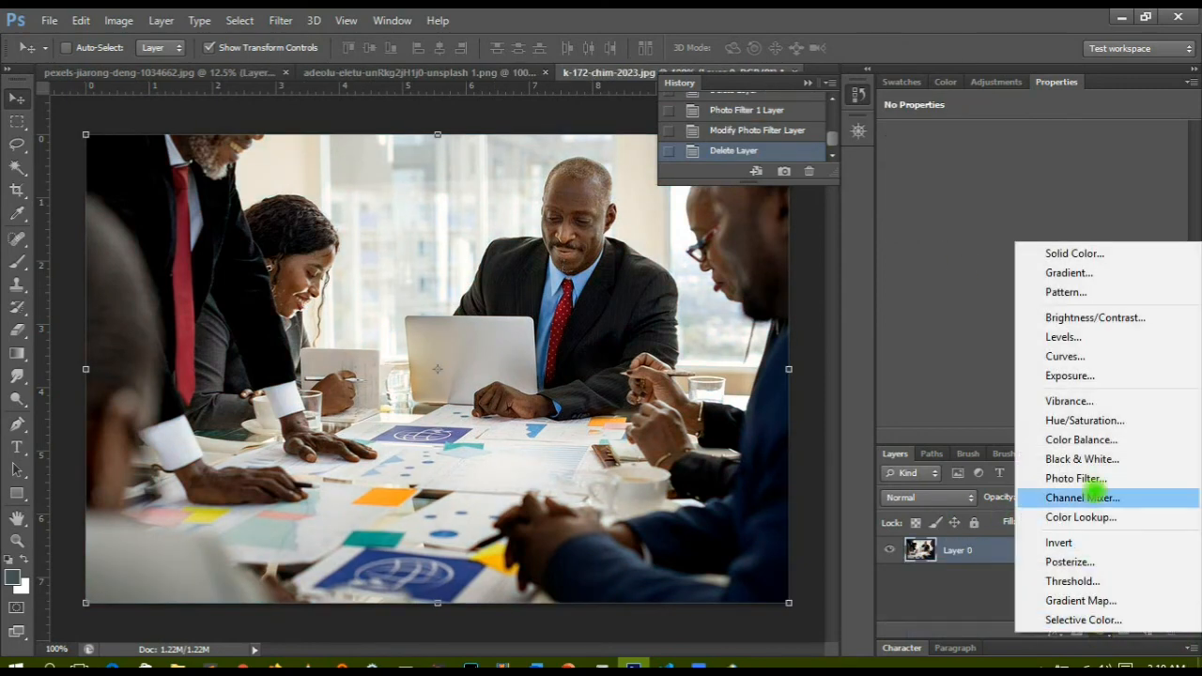
pyautogui.click(1065, 497)
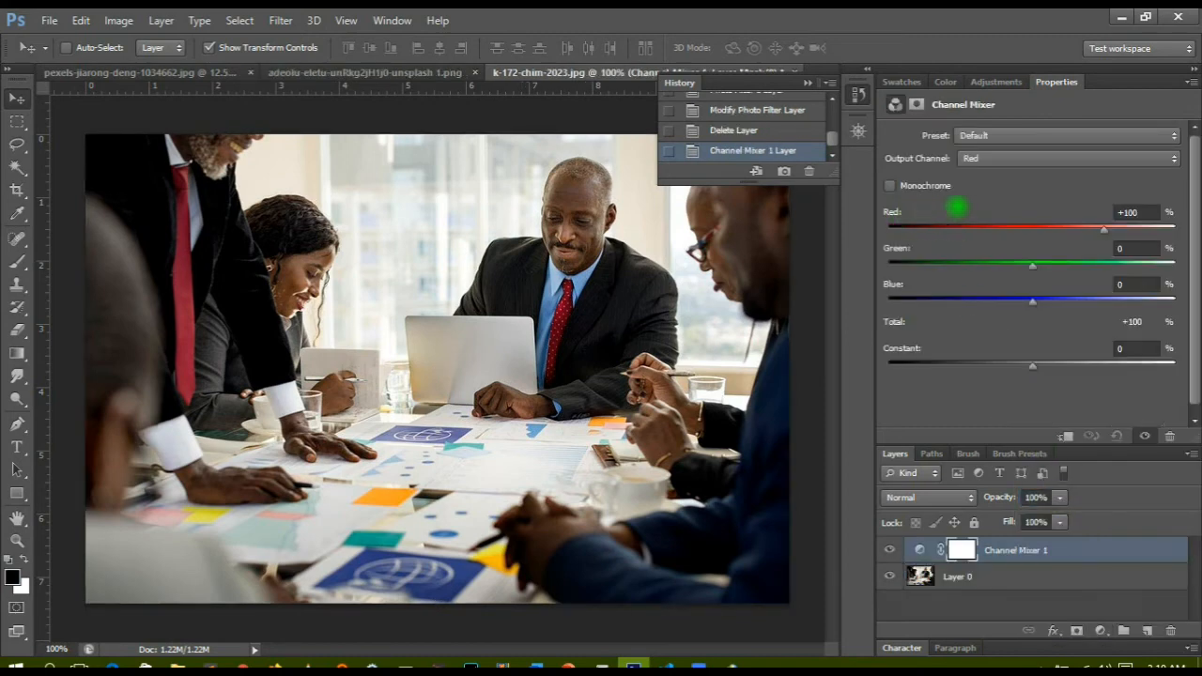
# Step: Switch Monochrome on and off, and set the Red output channel to Red +25, Green +20, Blue -34 and Constant +9
pyautogui.click(891, 185)
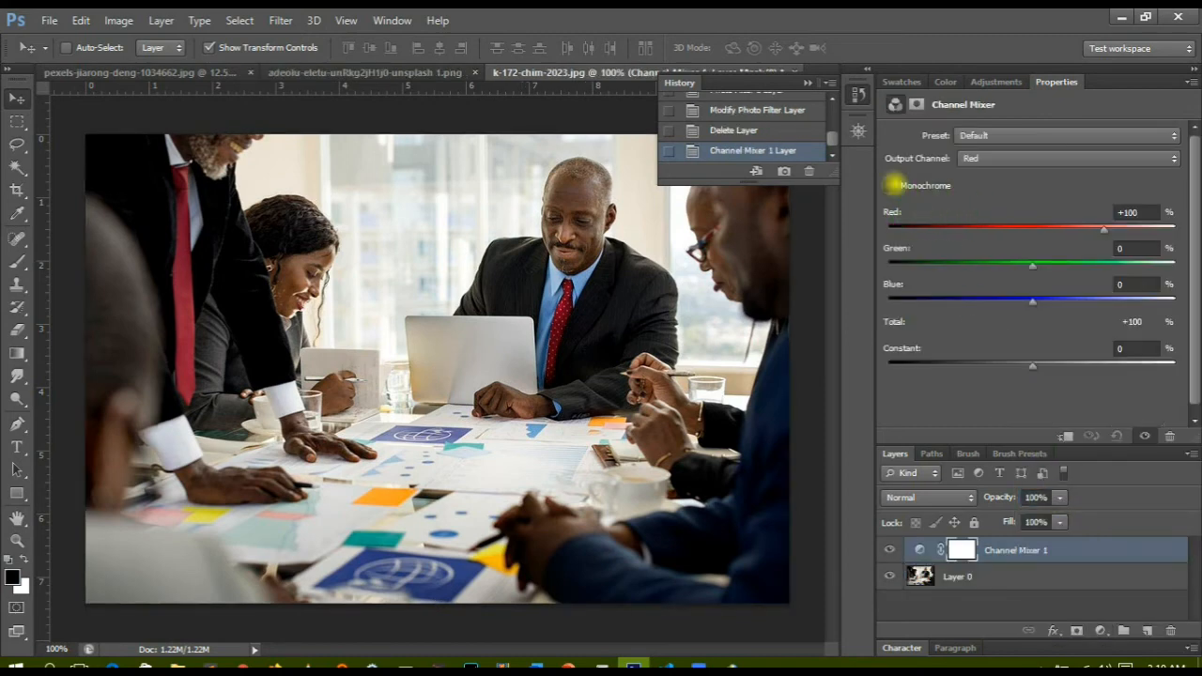
pyautogui.click(891, 185)
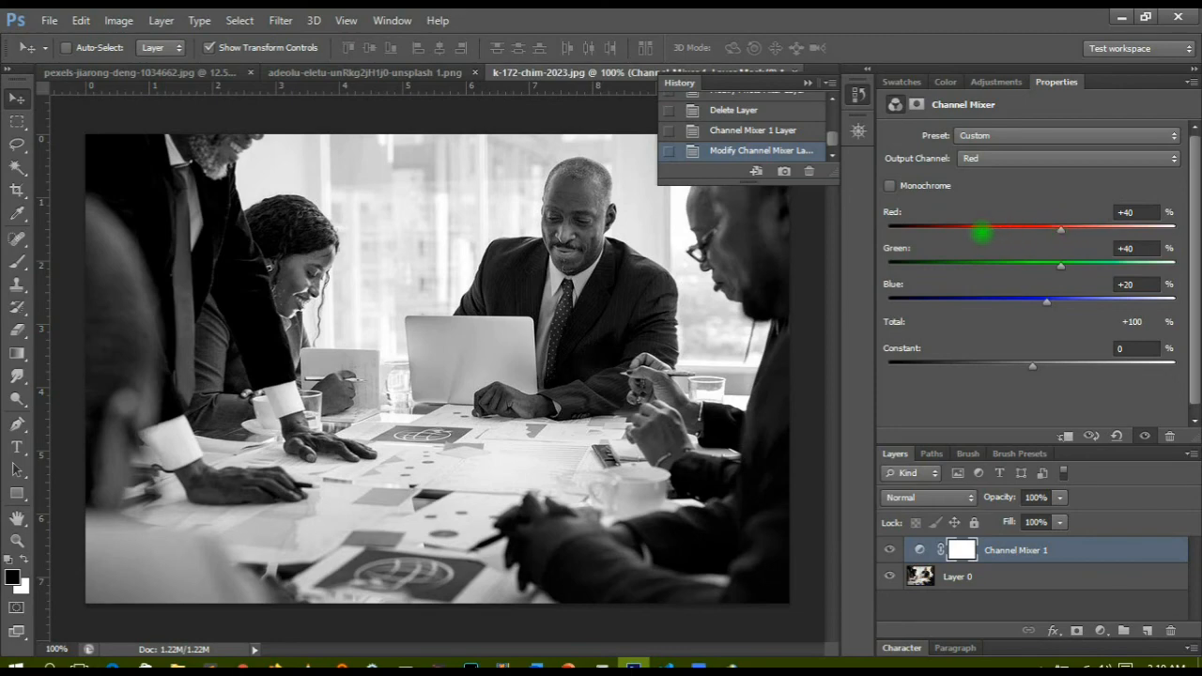
pyautogui.moveTo(1060, 229); pyautogui.dragTo(1007, 298)
pyautogui.moveTo(1033, 363)
pyautogui.mouseDown()
pyautogui.moveTo(1073, 365)
pyautogui.moveTo(1029, 357)
pyautogui.moveTo(1071, 371)
pyautogui.moveTo(1025, 373)
pyautogui.moveTo(1035, 373)
pyautogui.mouseUp()
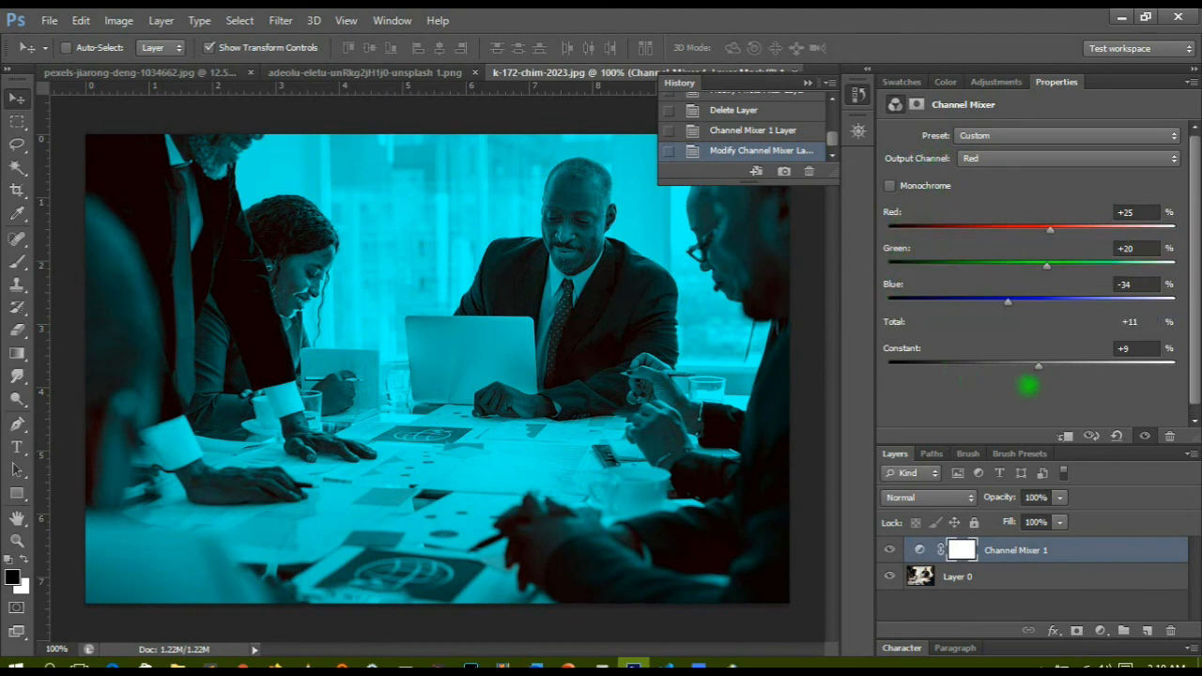
# Step: Delete the Channel Mixer layer and add a Color Lookup adjustment layer above the photo
pyautogui.scroll(-1, 1029, 386)
pyautogui.moveTo(920, 547); pyautogui.dragTo(1169, 630)
pyautogui.click(1100, 630)
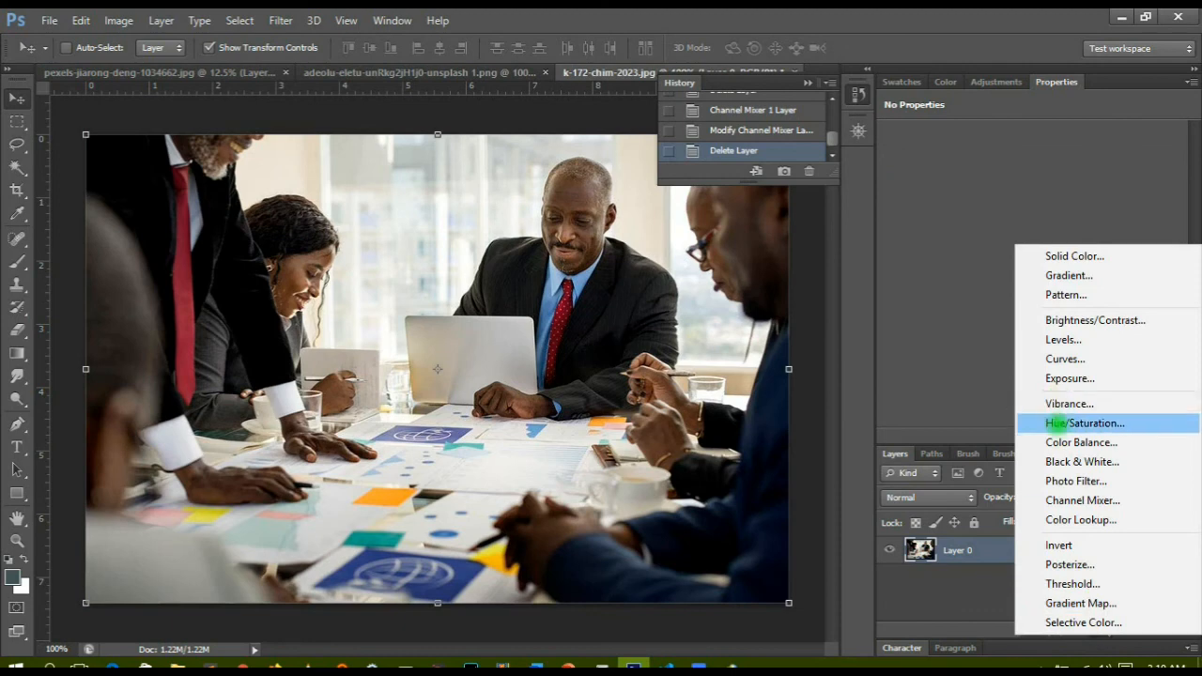
pyautogui.click(1079, 519)
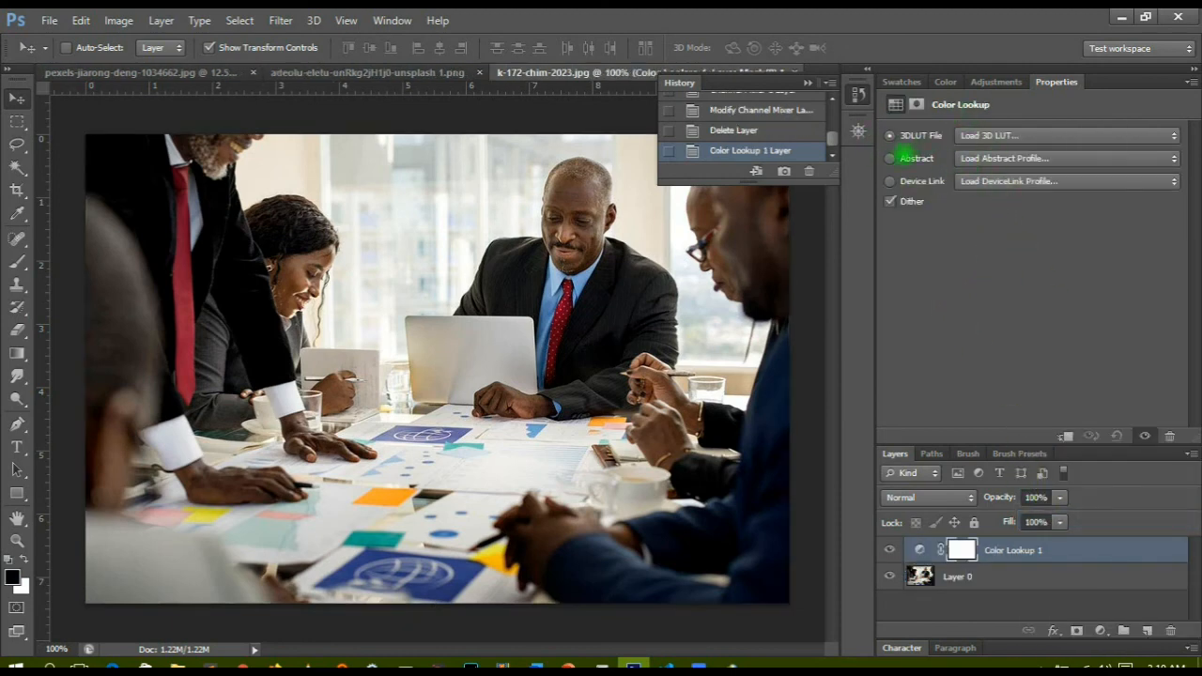
# Step: Choose the Abstract profile option, cancel loading a profile file, and delete the Color Lookup layer
pyautogui.click(893, 157)
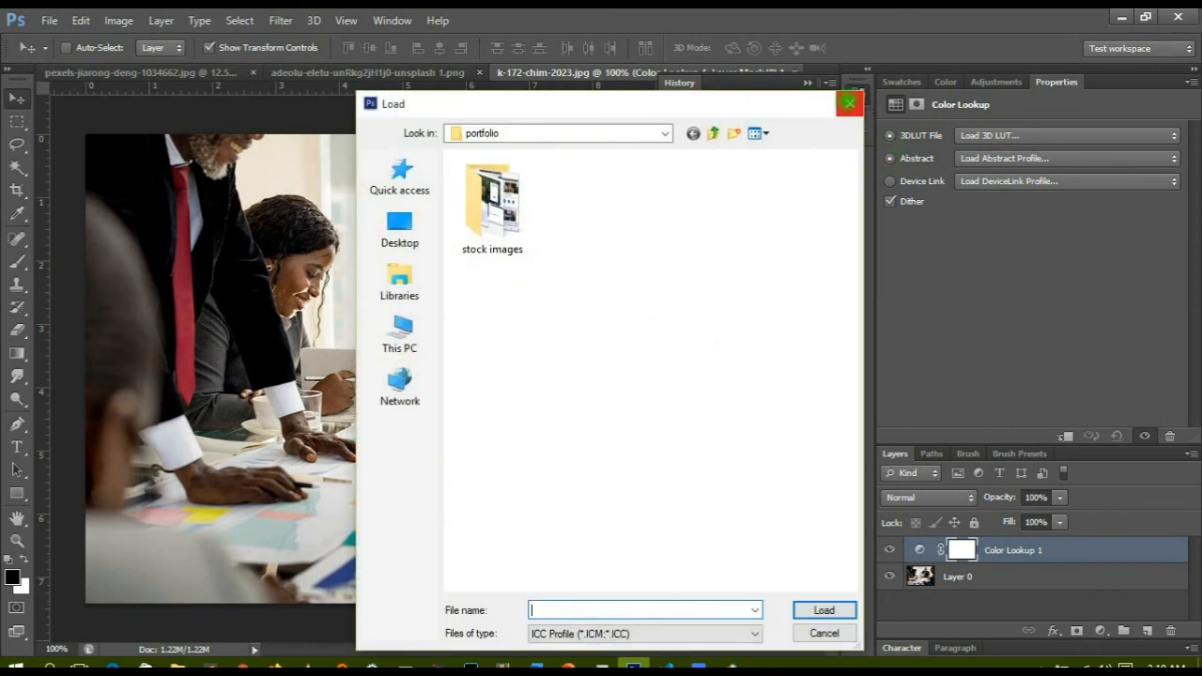
pyautogui.click(849, 102)
pyautogui.moveTo(943, 554); pyautogui.dragTo(1169, 631)
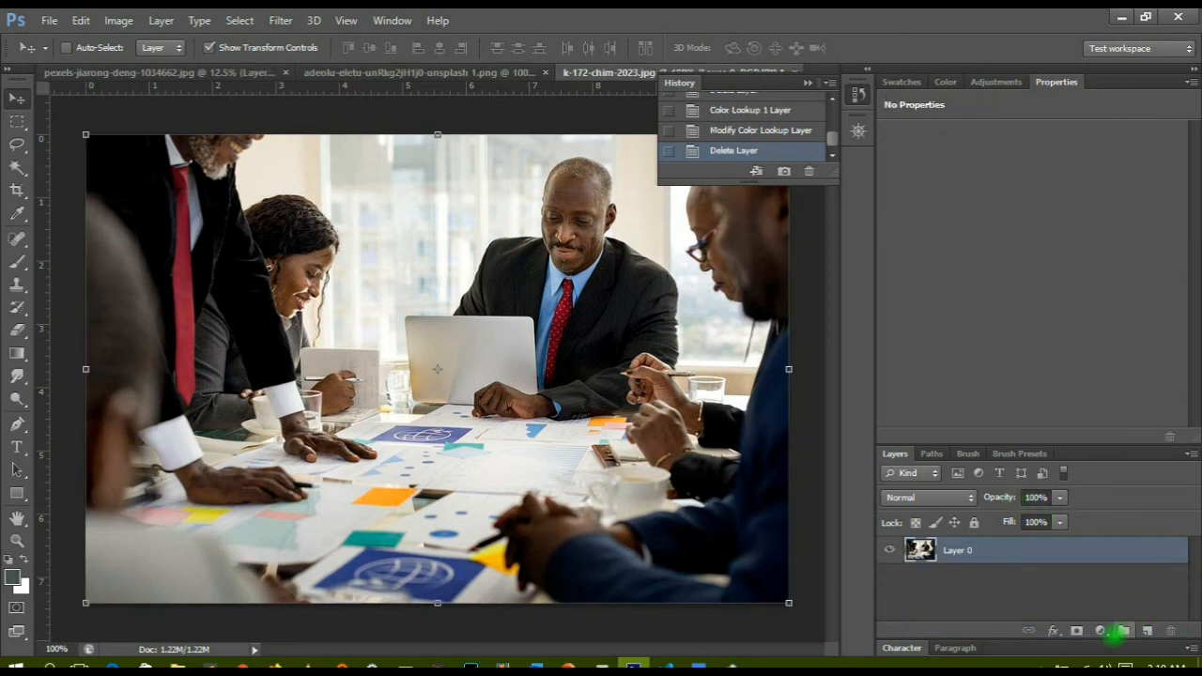
pyautogui.click(1100, 631)
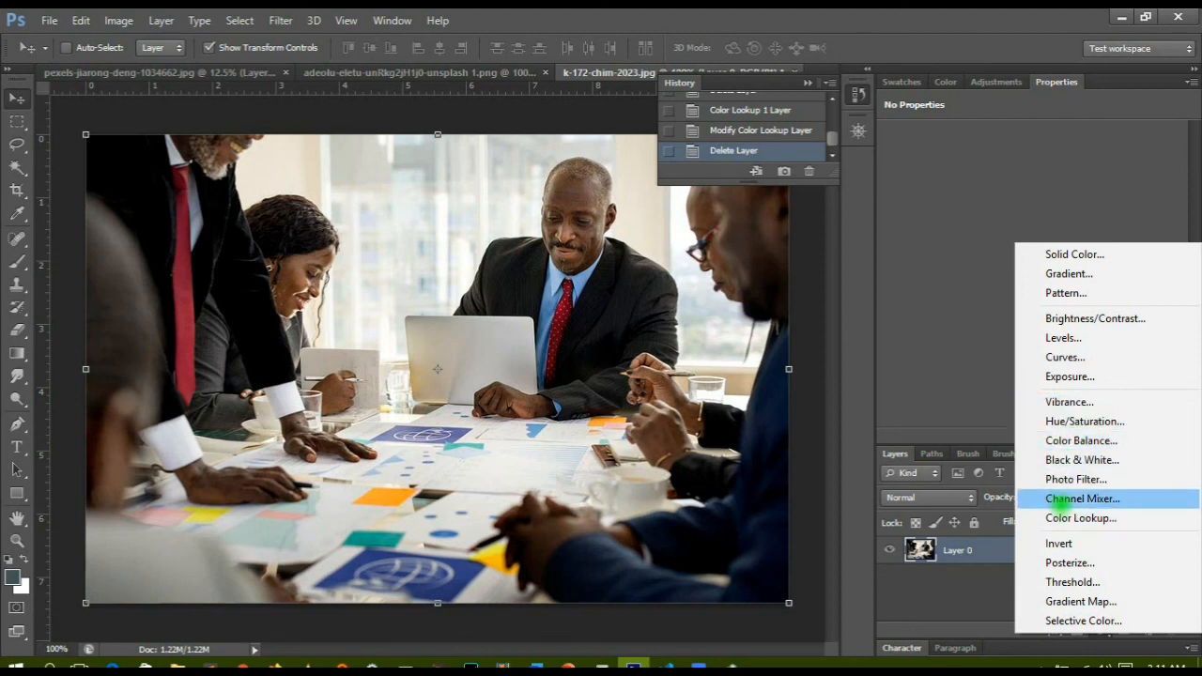
pyautogui.click(984, 411)
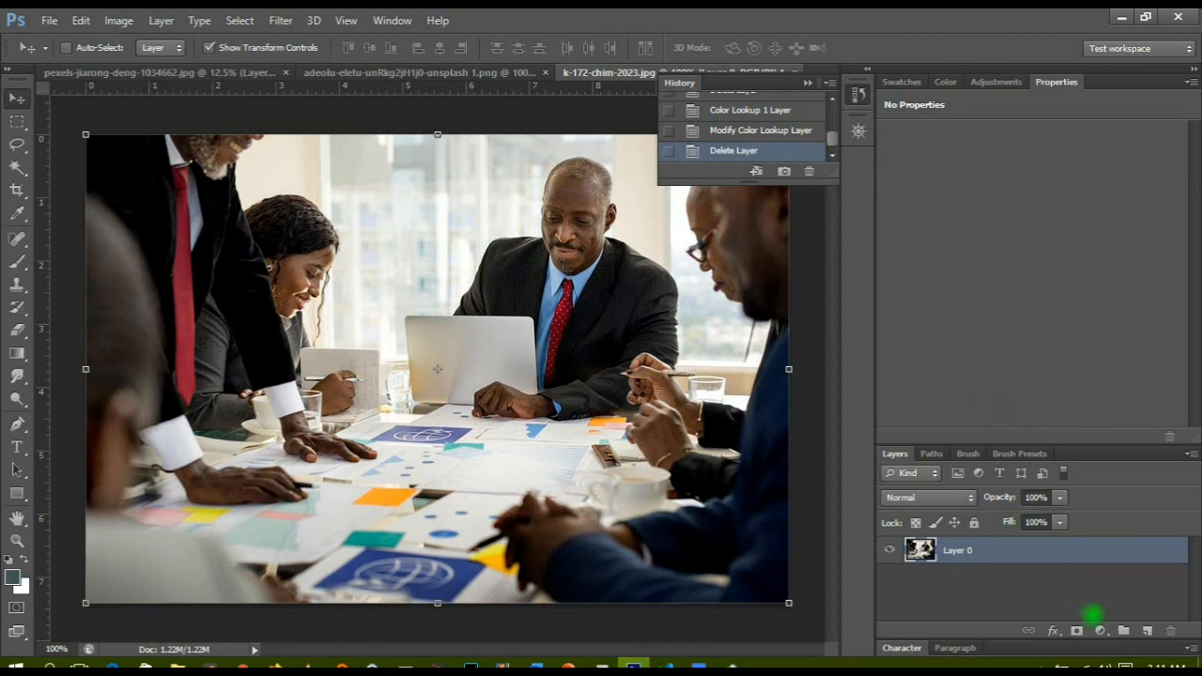
pyautogui.click(1100, 629)
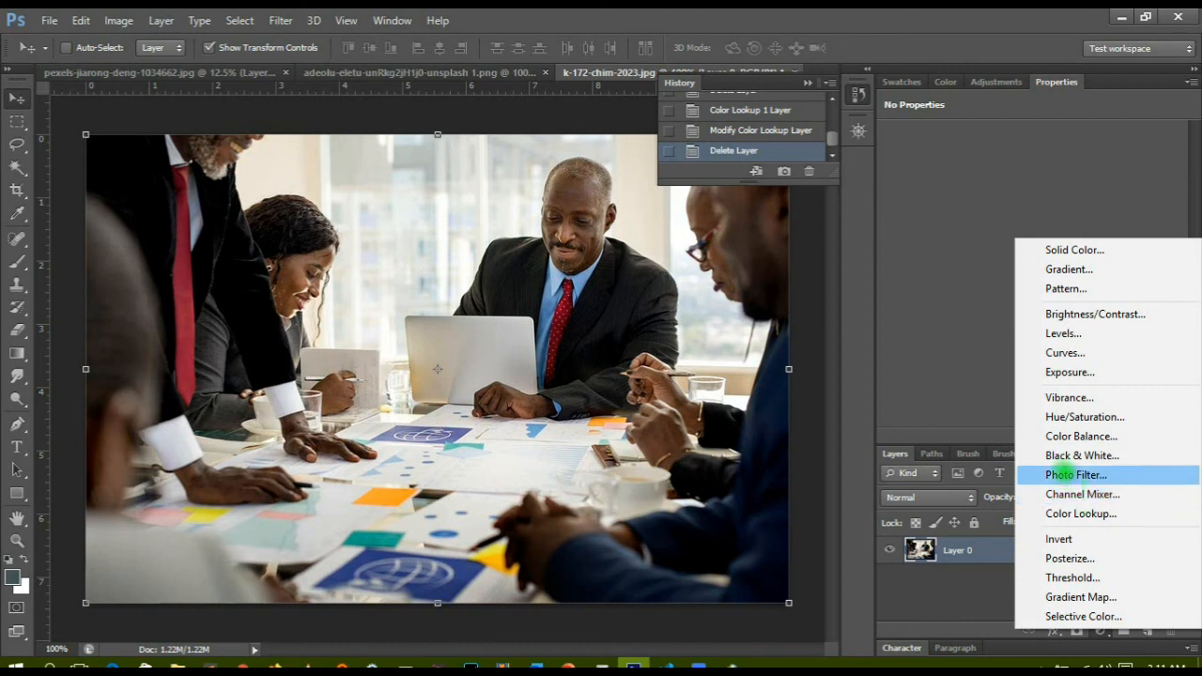
pyautogui.click(985, 408)
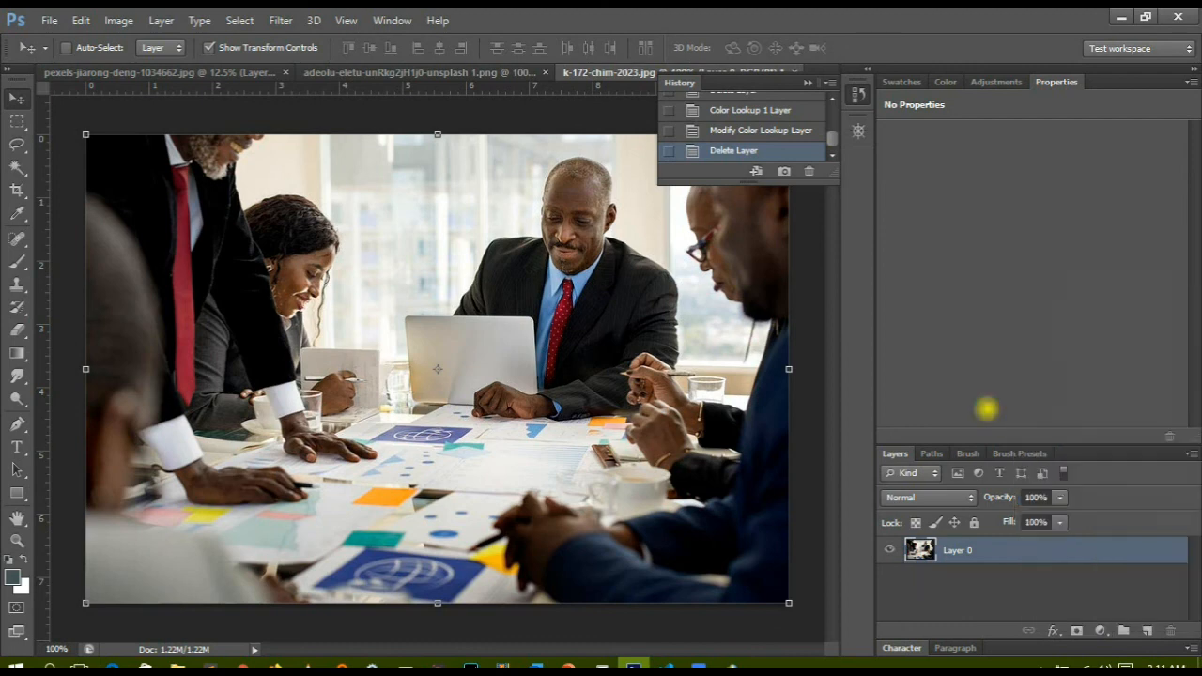